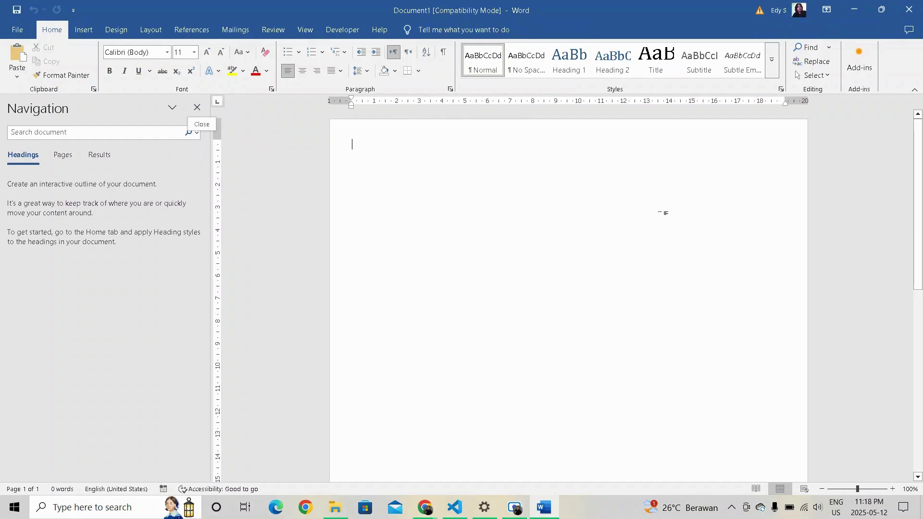
Enter "Pendahulua", "Kata pengantar" and "Daftar isi" as three separate paragraphs at the start of the blank document.
{"action": "type", "text": "pEND"}
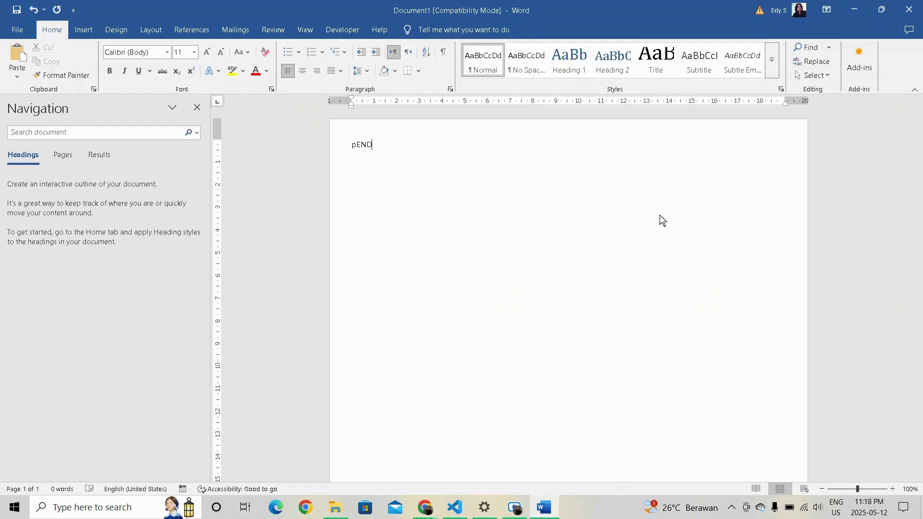
{"action": "type", "text": "AHULUA"}
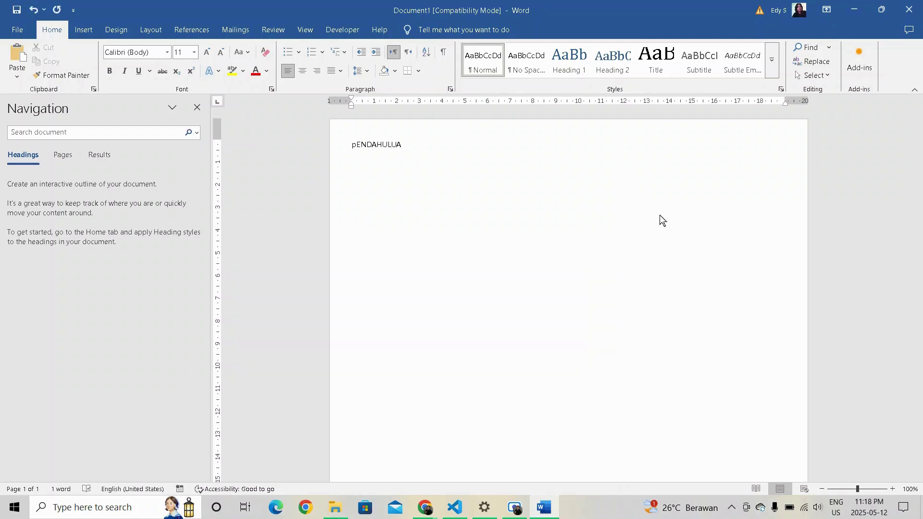
{"action": "key", "text": "Return"}
{"action": "type", "text": "k"}
{"action": "key", "text": "BackSpace"}
{"action": "type", "text": "KAta"}
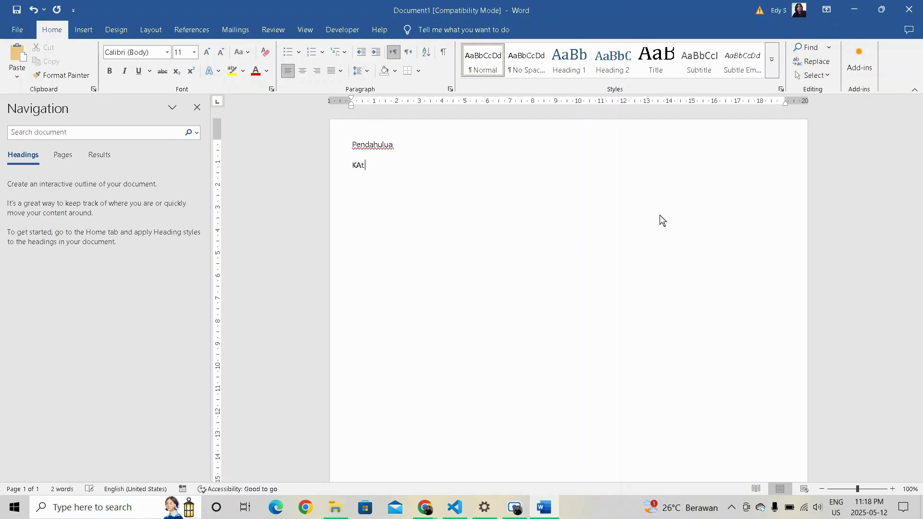
{"action": "key", "text": "BackSpace"}
{"action": "key", "text": "BackSpace"}
{"action": "type", "text": "ata pengantar"}
{"action": "key", "text": "Return"}
{"action": "type", "text": "daftar isi"}
{"action": "key", "text": "Return"}
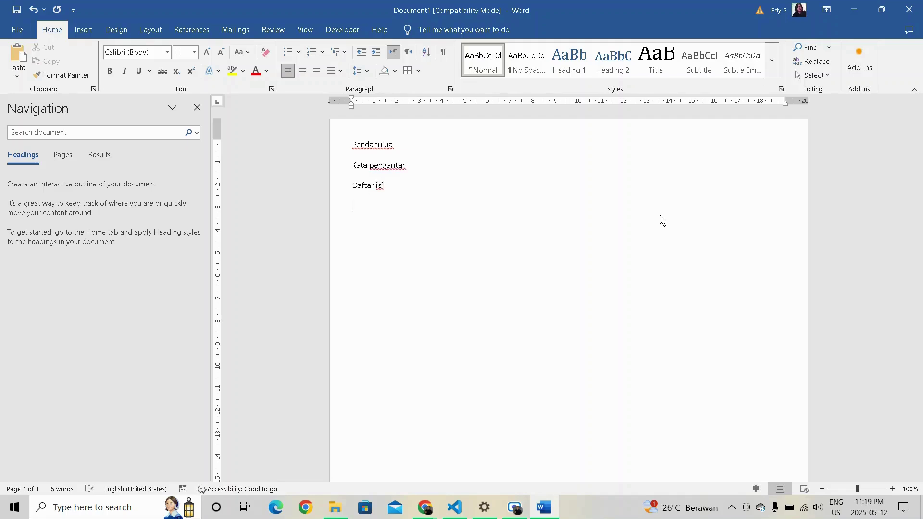
Add the chapter lines "BAB 1 BERPIKIR KOMPUTASIONAL" and "BAB 2 TEKNOLOGI INFORMASI DAN KOMUNIKASI", and begin a "BAB 3" line.
{"action": "type", "text": "BAB 1"}
{"action": "type", "text": " BERPIKI"}
{"action": "type", "text": "R KOMPUTASION"}
{"action": "type", "text": "AL "}
{"action": "type", "text": "BAB 2 "}
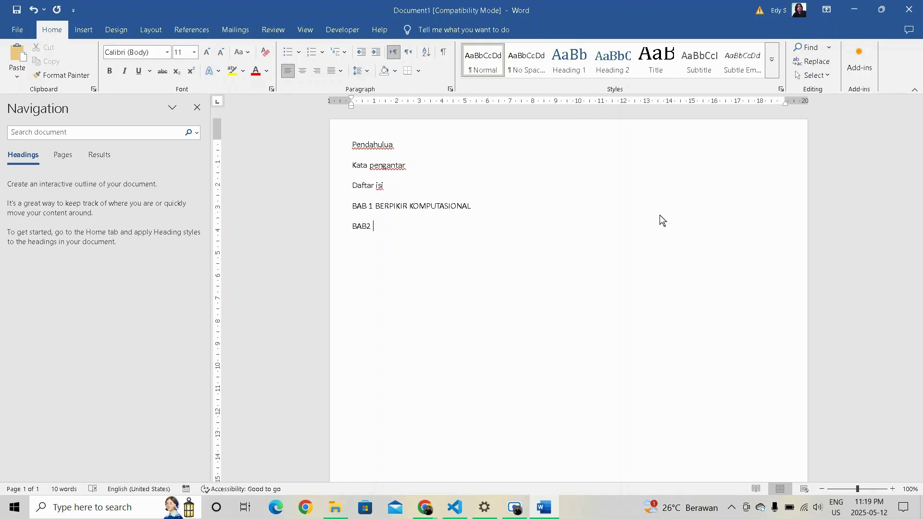
{"action": "type", "text": "TEKNOLOGI INFORMASI DAN KOMUNIKAS"}
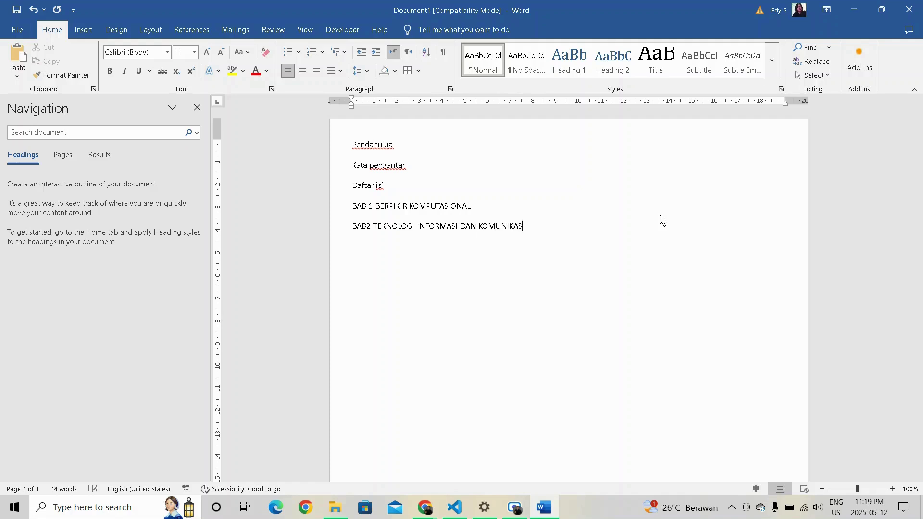
{"action": "type", "text": "I BAB 3"}
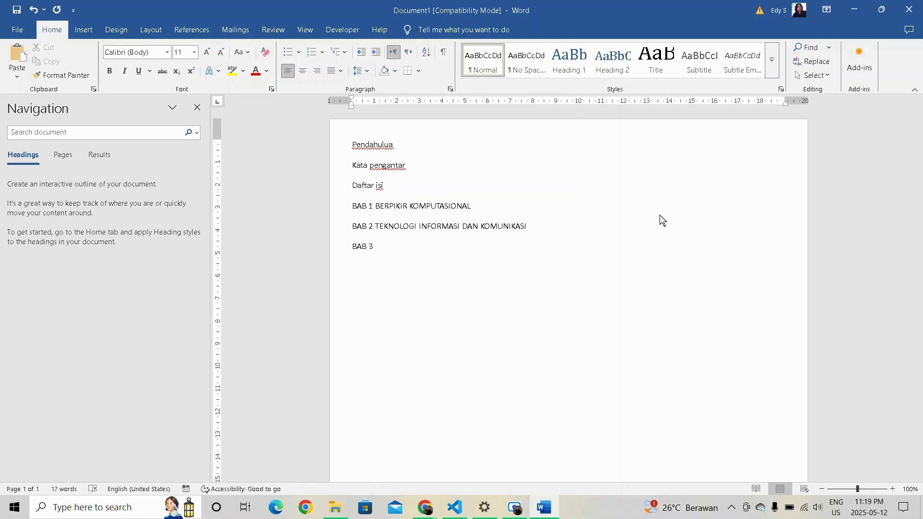
Complete the BAB 3 line with "SISTEM KOMPUTER" and add the lines "BAB 4 JARINGAN KOMPUTER DAN INTERNET" and "PENUTUP".
{"action": "type", "text": " SISTEM KOMPU"}
{"action": "type", "text": "TER "}
{"action": "type", "text": "BAB"}
{"action": "type", "text": " 4"}
{"action": "type", "text": " JARINGAN KOMPU"}
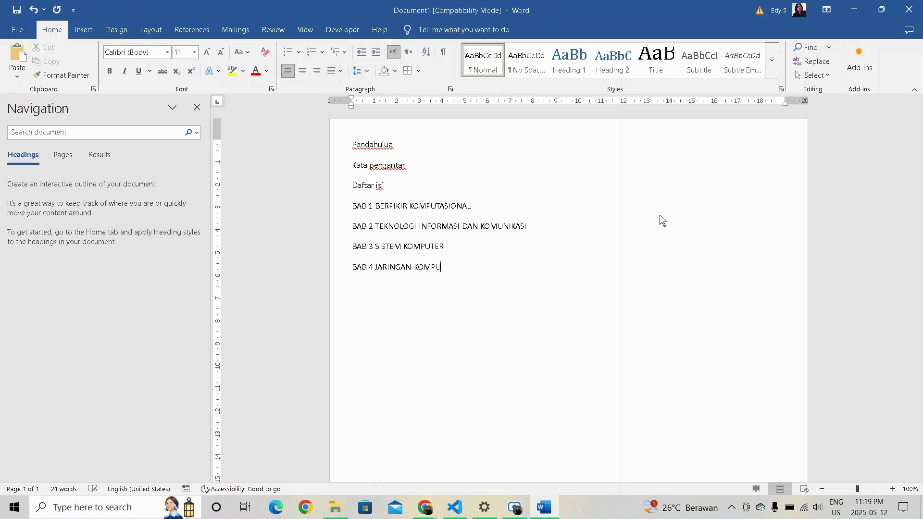
{"action": "type", "text": "TER DAN INTERNET"}
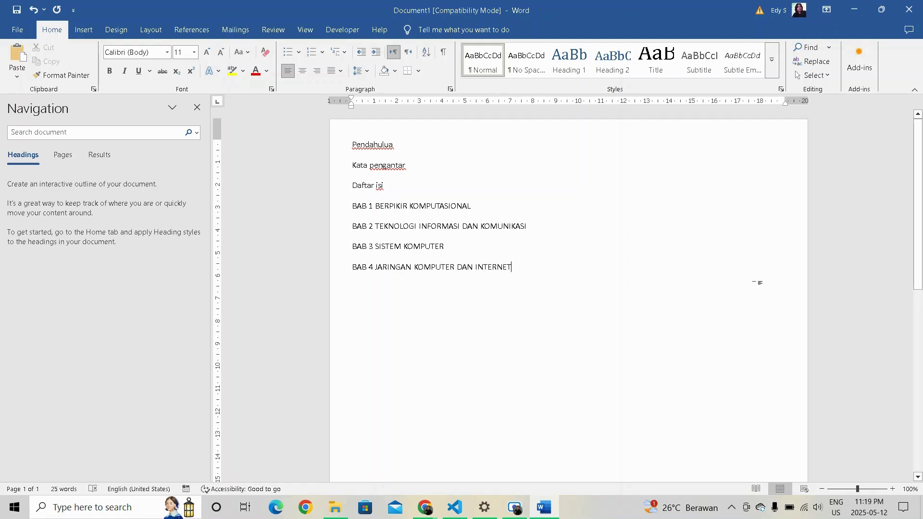
{"action": "key", "text": "Return"}
{"action": "type", "text": "PENUTU"}
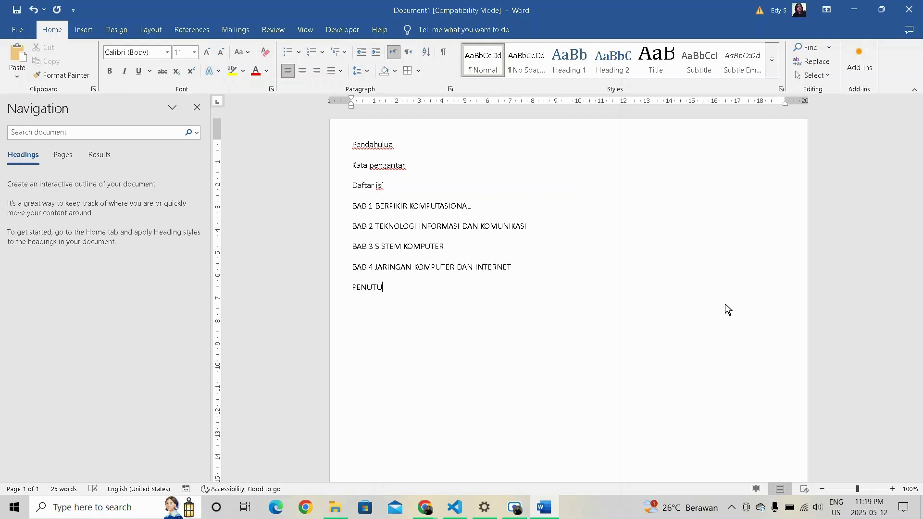
{"action": "type", "text": "P"}
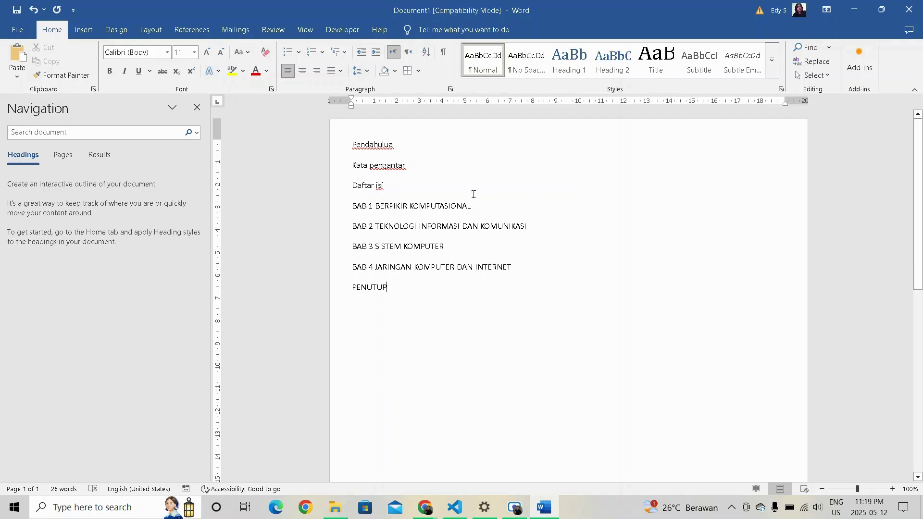
Correct the first line's spelling to "Pendahuluan".
{"action": "left_click", "coordinate": [404, 152]}
{"action": "type", "text": "N"}
{"action": "key", "text": "BackSpace"}
{"action": "type", "text": "n"}
{"action": "left_click_drag", "start_coordinate": [400, 294], "coordinate": [353, 150]}
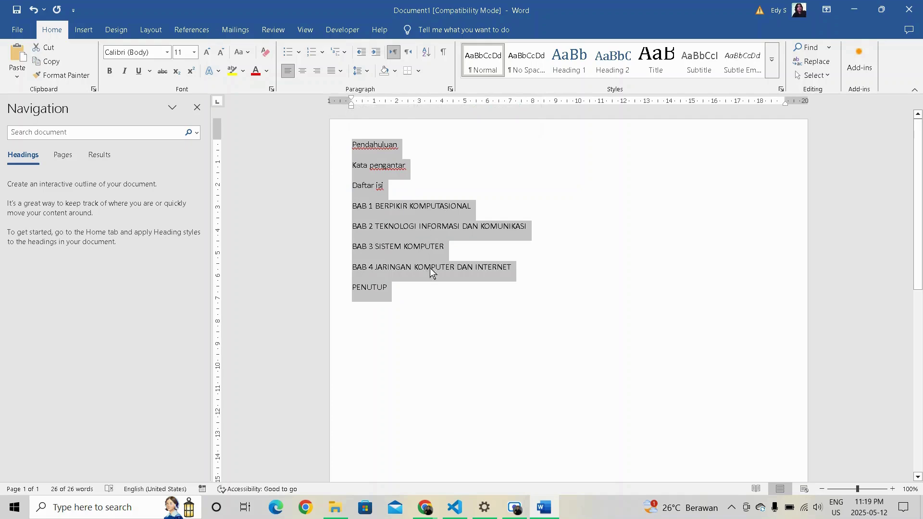
{"action": "left_click", "coordinate": [432, 304]}
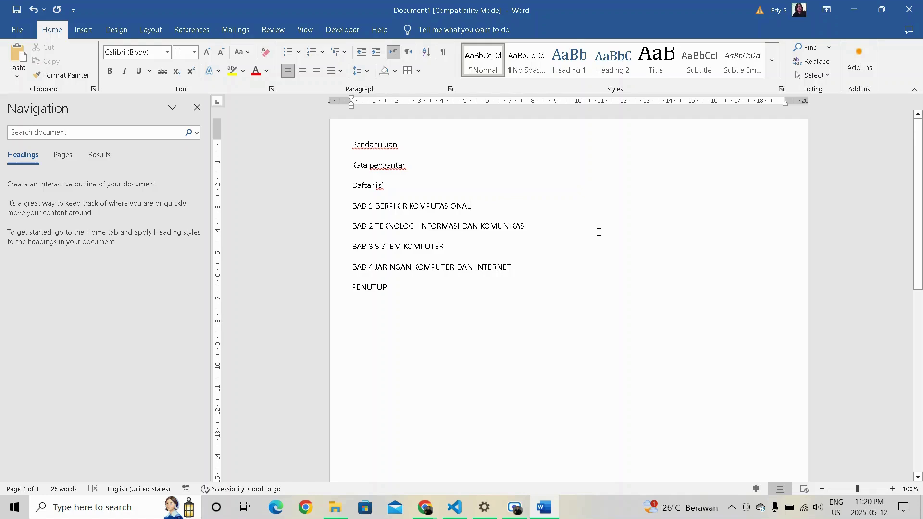
Insert the subtopic lines "Pengenalan pola" and "algoritma" below the BAB 1 line.
{"action": "key", "text": "Return"}
{"action": "type", "text": "pengenalan"}
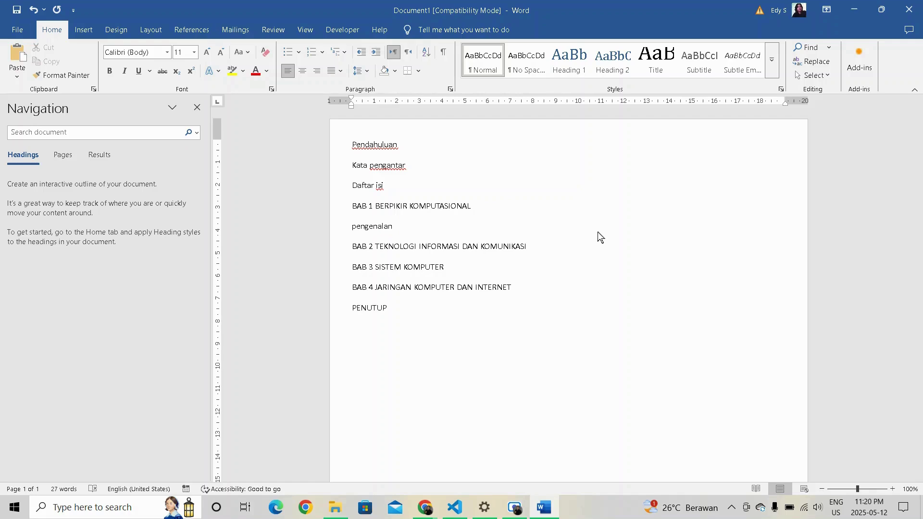
{"action": "type", "text": " pola"}
{"action": "key", "text": "Return"}
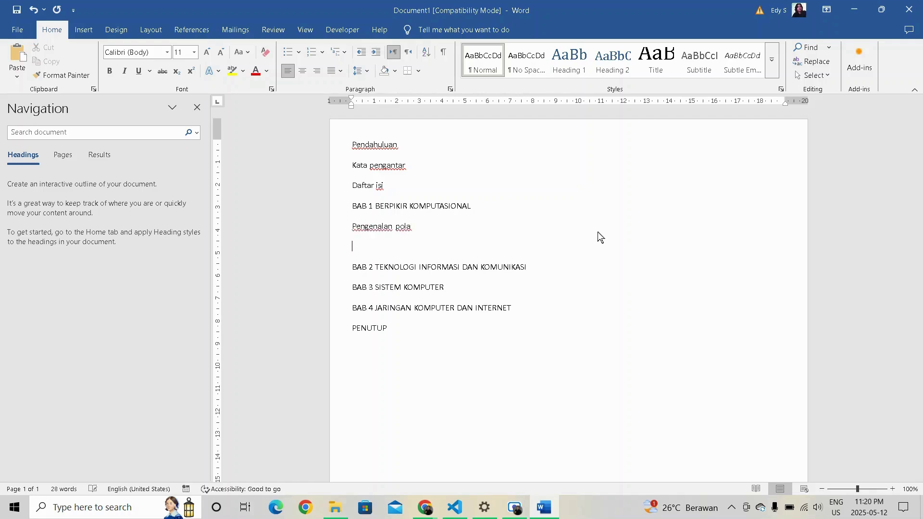
{"action": "type", "text": "algoritma"}
Insert the subtopic lines "Aplikasi perkantoran" and "Fitur aplikasi" below the BAB 2 line.
{"action": "left_click", "coordinate": [521, 268]}
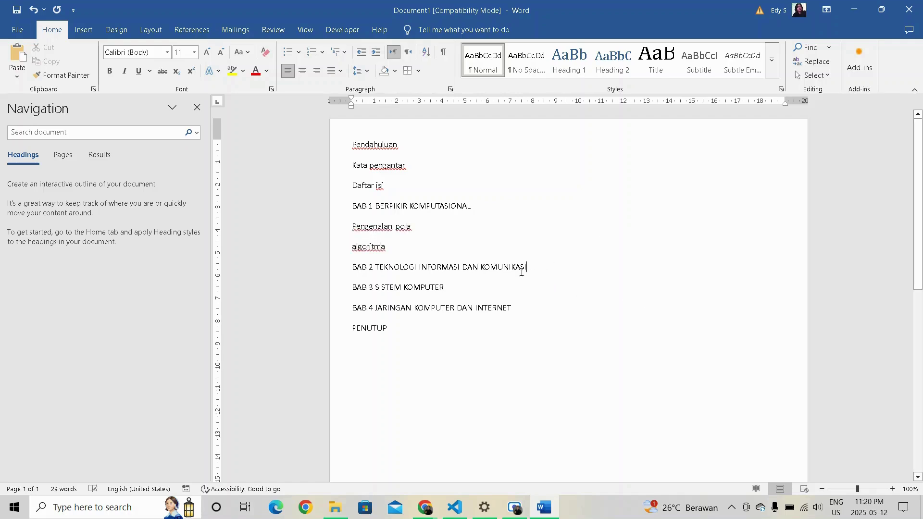
{"action": "key", "text": "Return"}
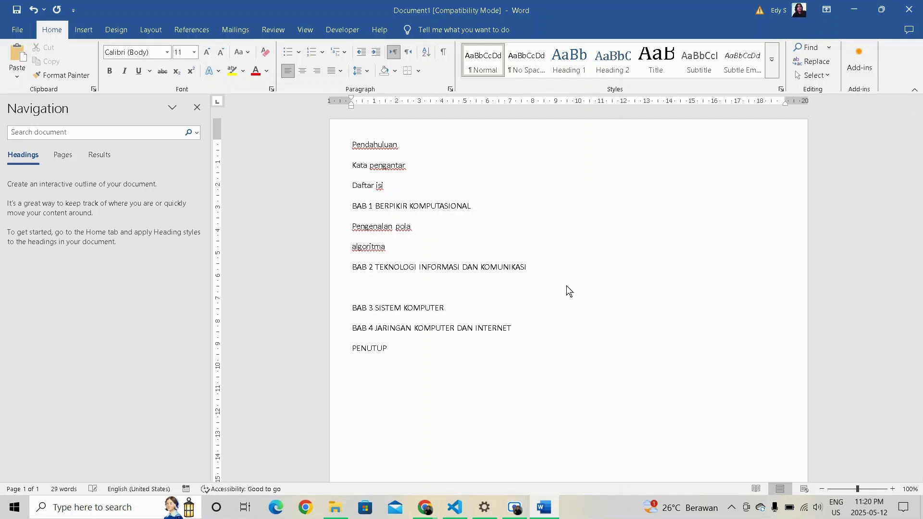
{"action": "type", "text": "Aplikasi perkantoran"}
{"action": "key", "text": "Return"}
{"action": "type", "text": "f"}
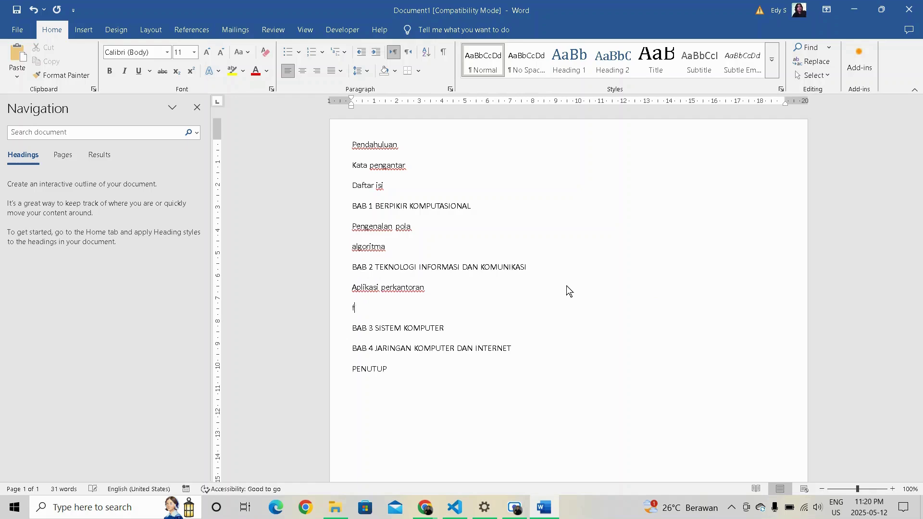
{"action": "type", "text": "itur aplikasi"}
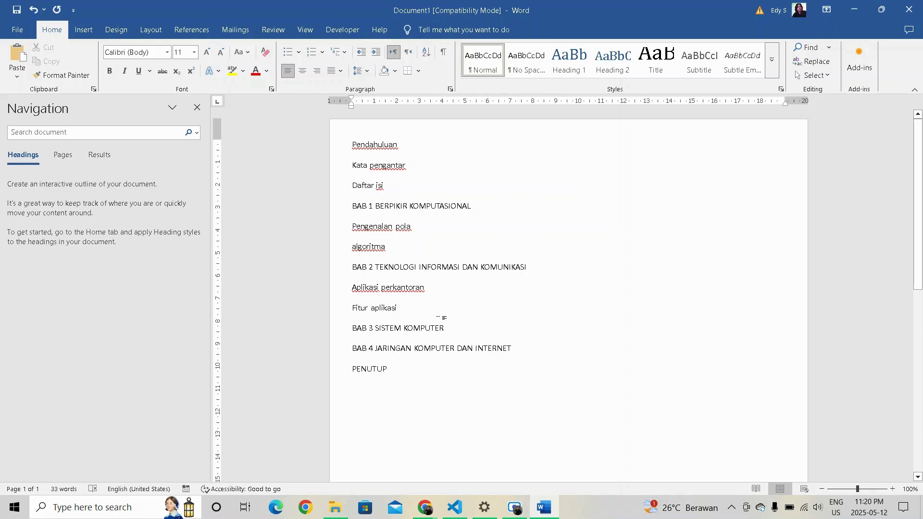
Insert the subtopic lines "Hardware" and "softeware" below the BAB 3 line.
{"action": "left_click", "coordinate": [465, 325]}
{"action": "key", "text": "Return"}
{"action": "type", "text": "ha"}
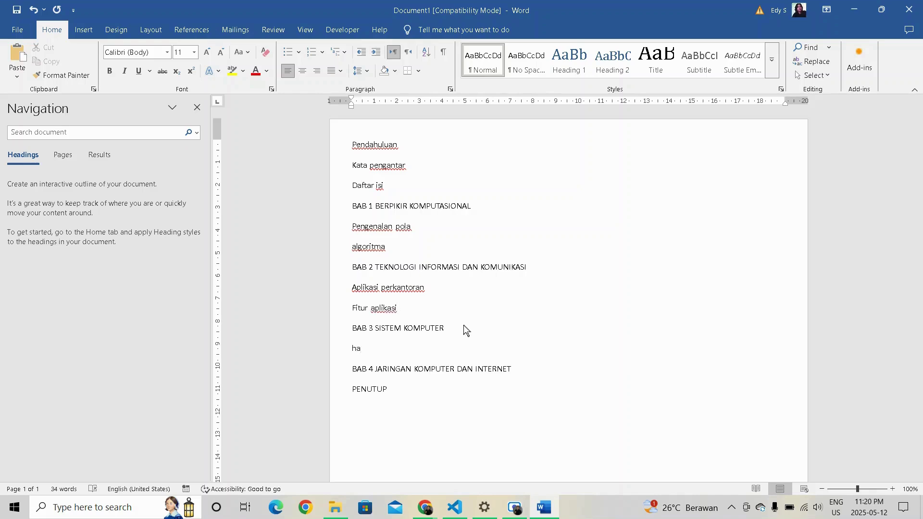
{"action": "type", "text": "rdware"}
{"action": "key", "text": "Return"}
{"action": "type", "text": "softe"}
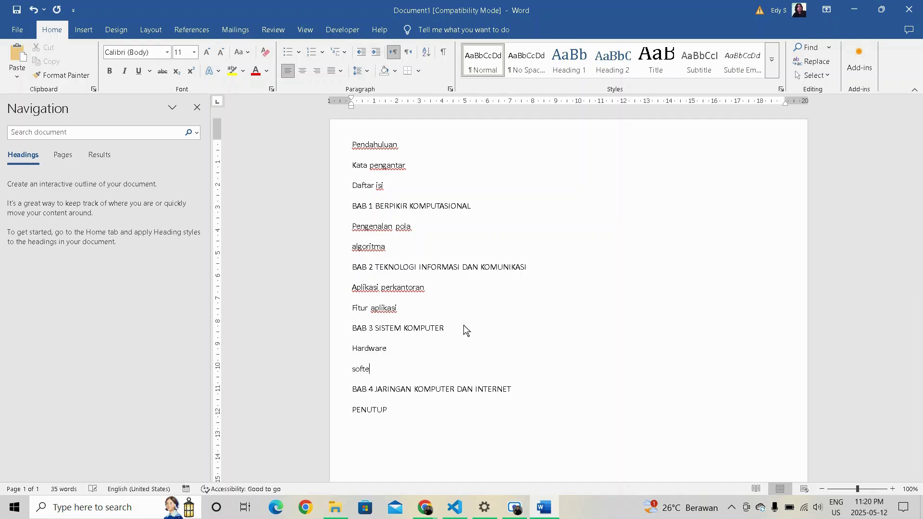
{"action": "type", "text": "ware"}
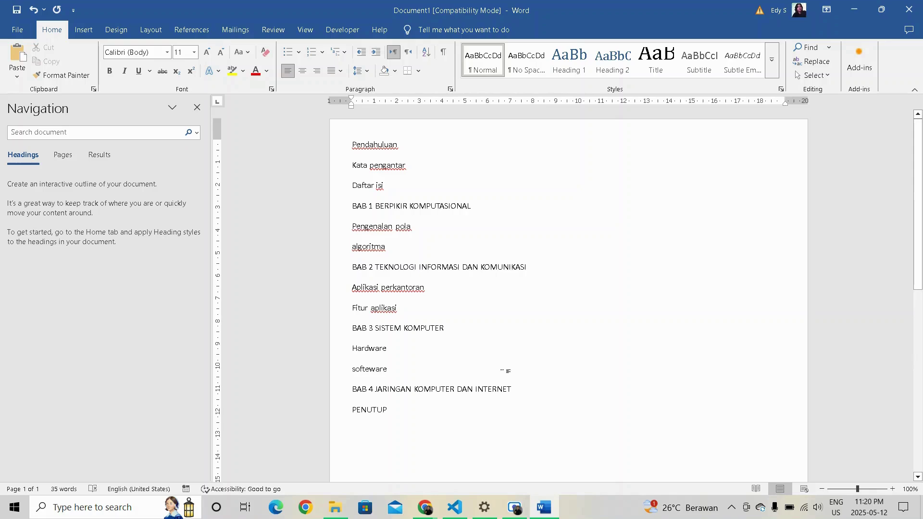
Insert the subtopic line "Jenis jaringan komputer berdasarkan jangkauan" below the BAB 4 line.
{"action": "left_click", "coordinate": [532, 392]}
{"action": "key", "text": "Return"}
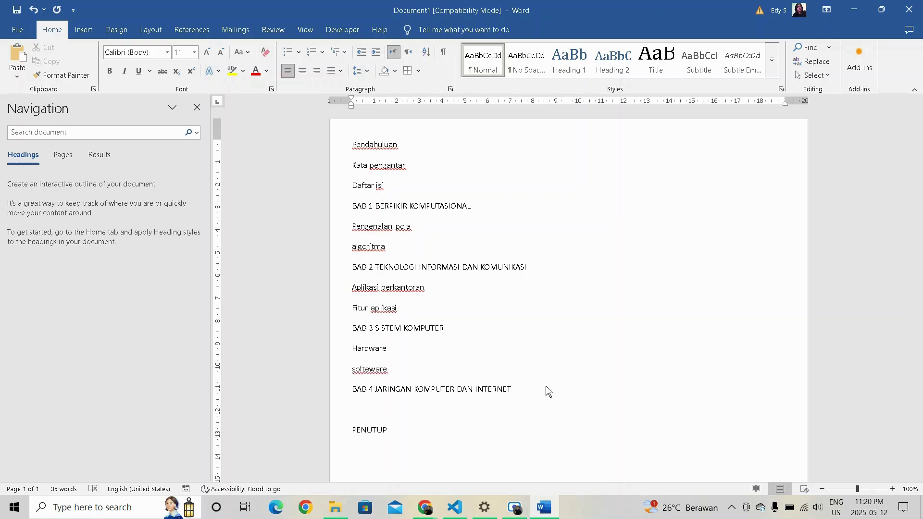
{"action": "type", "text": "Jenis jaringan komputer berdasarka"}
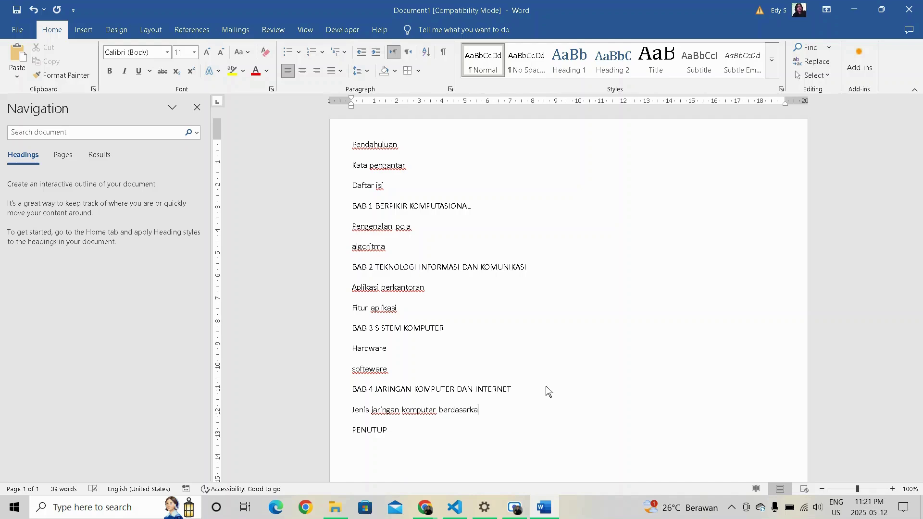
{"action": "type", "text": "n jangkauan"}
{"action": "left_click", "coordinate": [430, 329]}
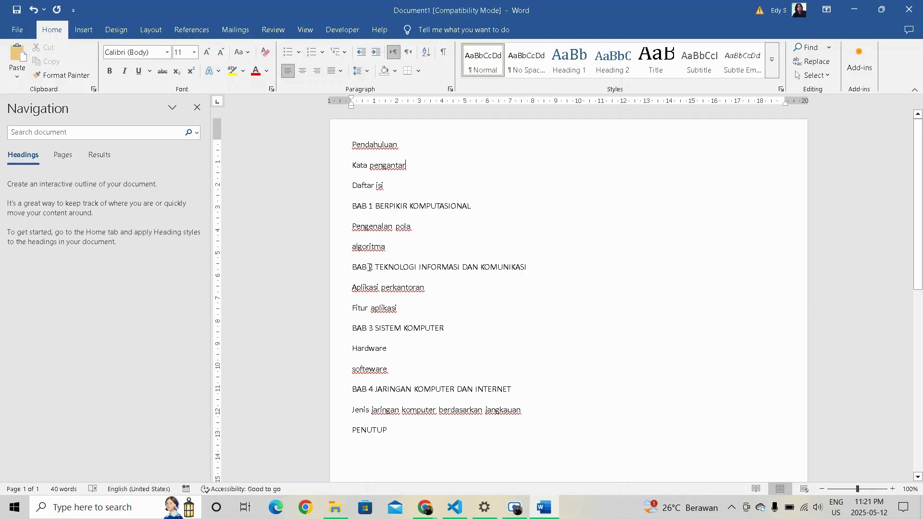
Apply the Heading 1 style to the first four lines, from Pendahuluan through BAB 1 BERPIKIR KOMPUTASIONAL.
{"action": "left_click_drag", "start_coordinate": [350, 140], "coordinate": [480, 213]}
{"action": "left_click", "coordinate": [569, 72]}
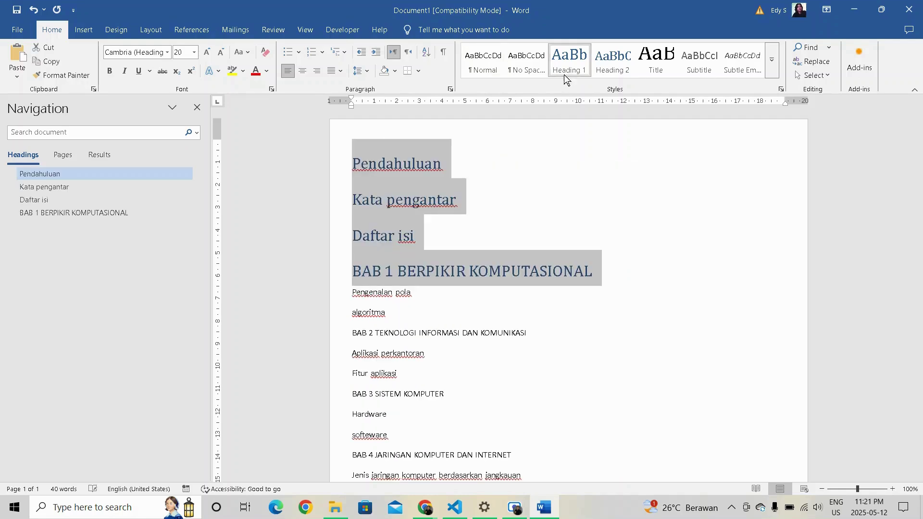
{"action": "left_click", "coordinate": [422, 304]}
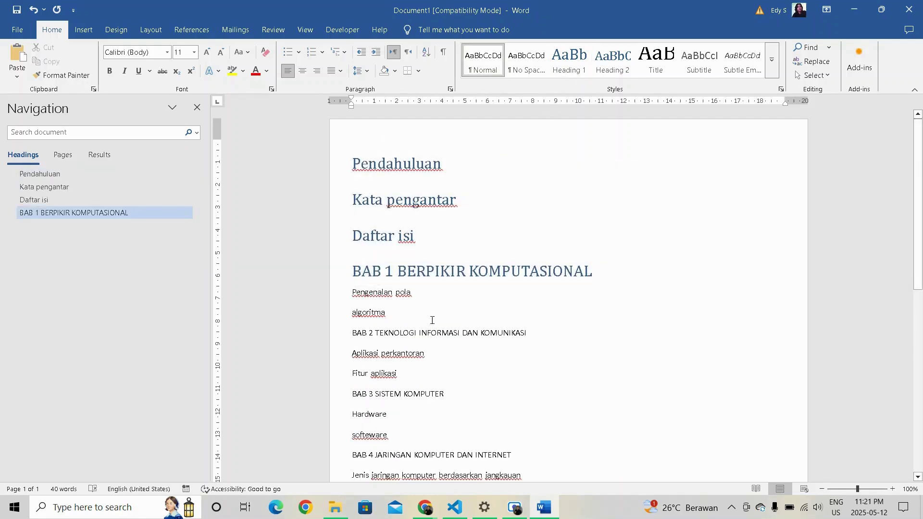
Apply the Heading 1 style to the BAB 2, BAB 3 and BAB 4 chapter lines together.
{"action": "left_click_drag", "start_coordinate": [548, 334], "coordinate": [351, 334]}
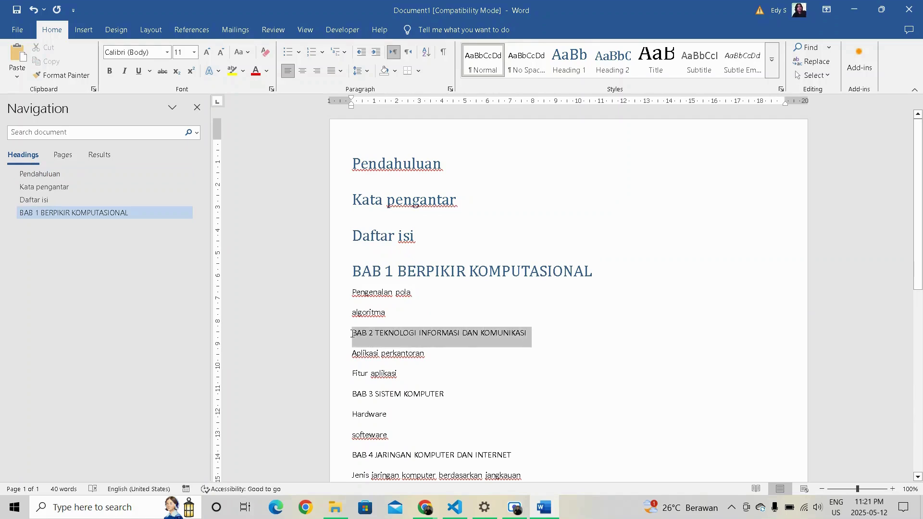
{"action": "scroll", "coordinate": [431, 363], "scroll_direction": "down", "scroll_amount": 2}
{"action": "left_click_drag", "start_coordinate": [462, 335], "coordinate": [355, 337]}
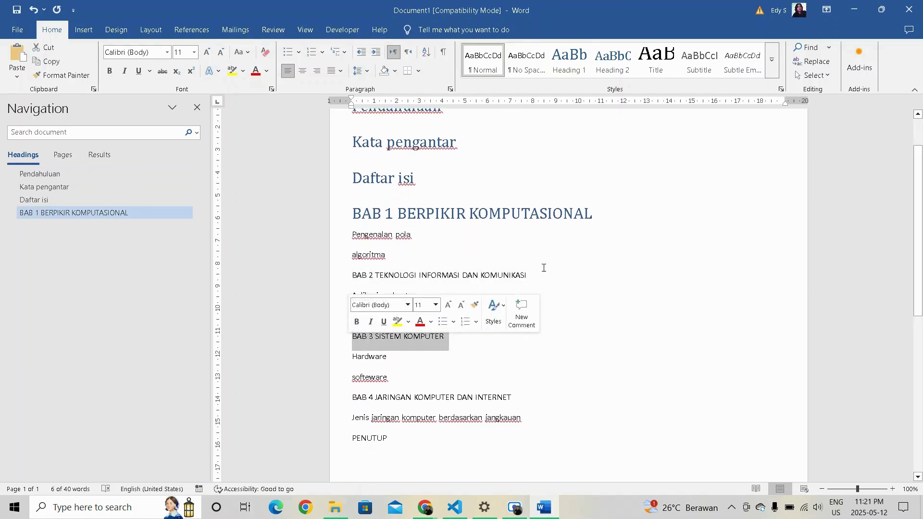
{"action": "left_click_drag", "start_coordinate": [539, 272], "coordinate": [300, 278]}
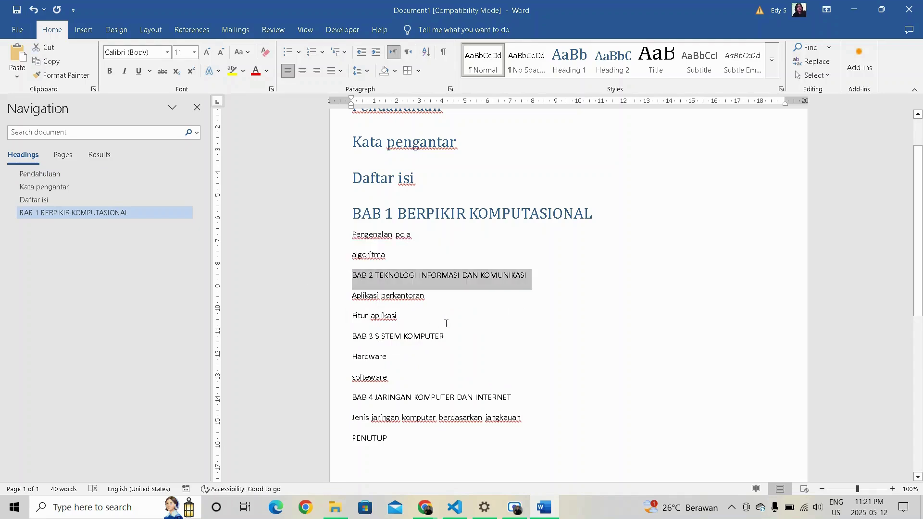
{"action": "left_click", "coordinate": [345, 339], "text": "ctrl"}
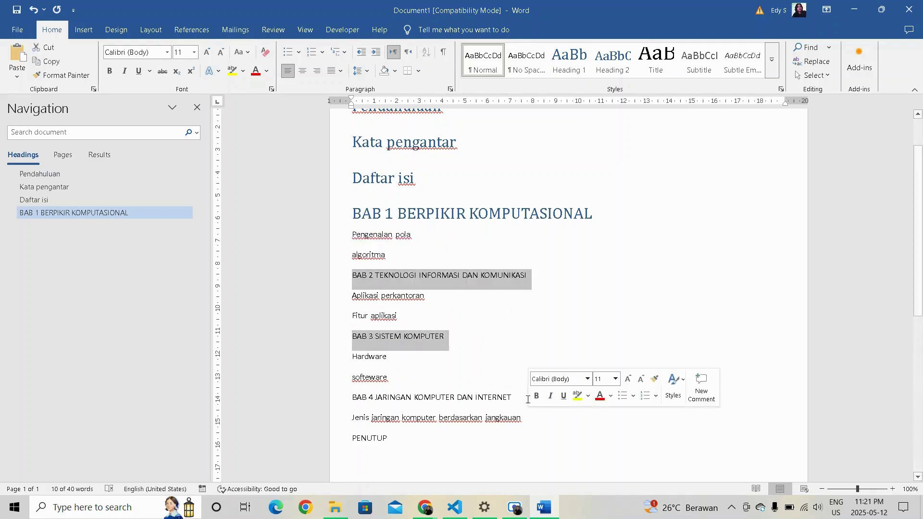
{"action": "left_click_drag", "start_coordinate": [514, 395], "coordinate": [355, 400]}
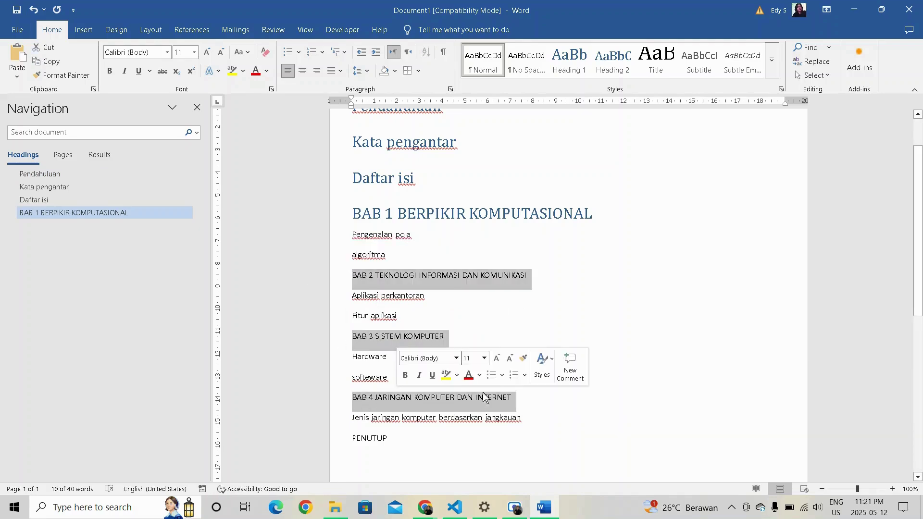
{"action": "scroll", "coordinate": [427, 317], "scroll_direction": "down", "scroll_amount": 1}
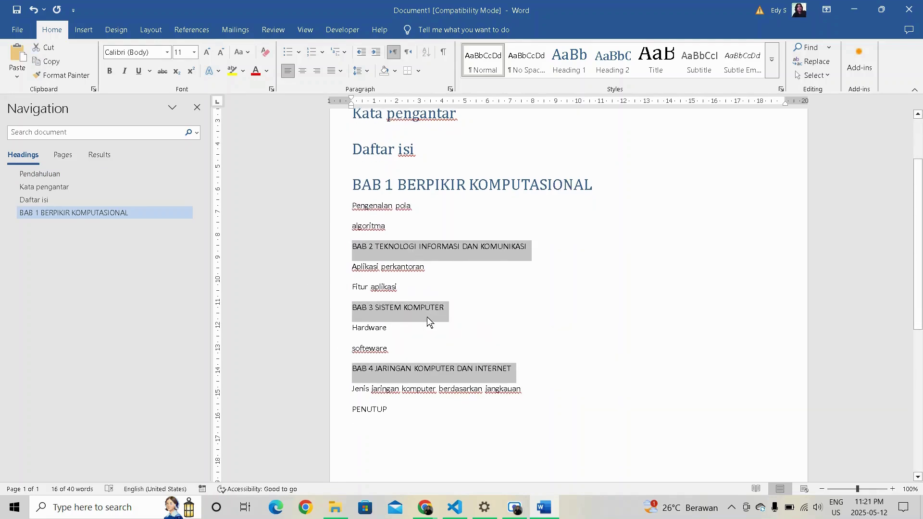
{"action": "left_click", "coordinate": [567, 66]}
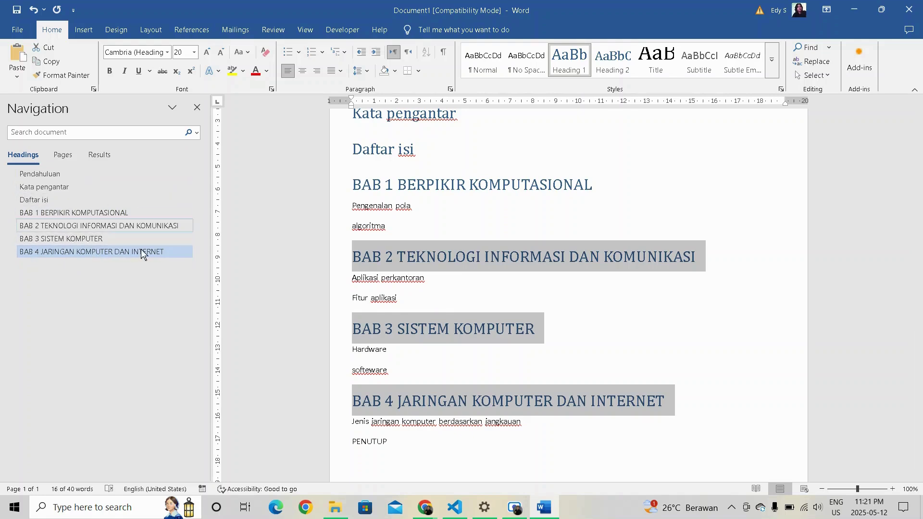
Apply the Heading 2 style to the BAB 1 subtopics Pengenalan pola and algoritma.
{"action": "left_click", "coordinate": [384, 225]}
{"action": "left_click_drag", "start_coordinate": [385, 225], "coordinate": [352, 113]}
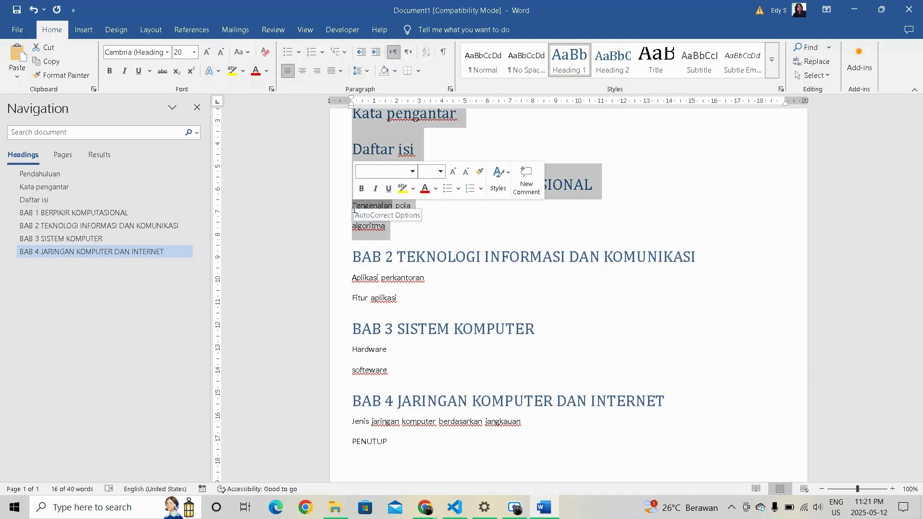
{"action": "left_click", "coordinate": [386, 234]}
{"action": "left_click_drag", "start_coordinate": [382, 227], "coordinate": [355, 200]}
{"action": "left_click", "coordinate": [361, 216]}
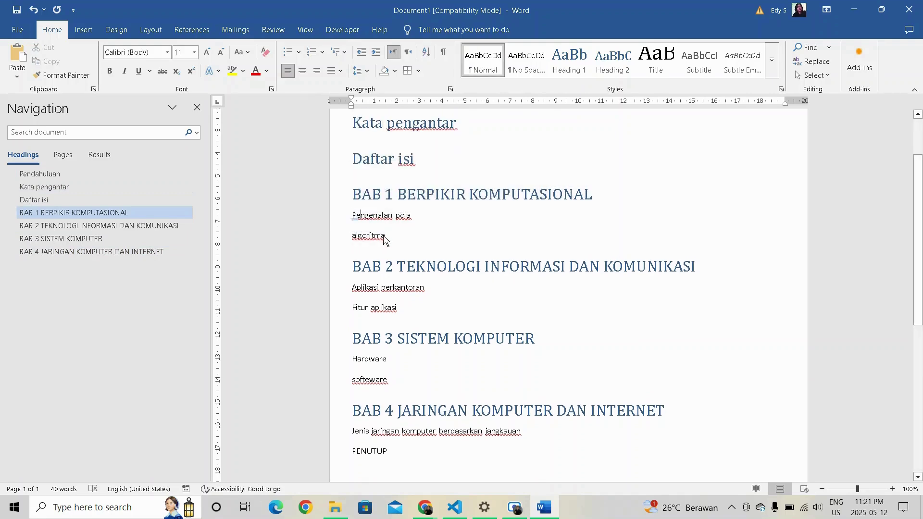
{"action": "left_click_drag", "start_coordinate": [355, 215], "coordinate": [394, 237]}
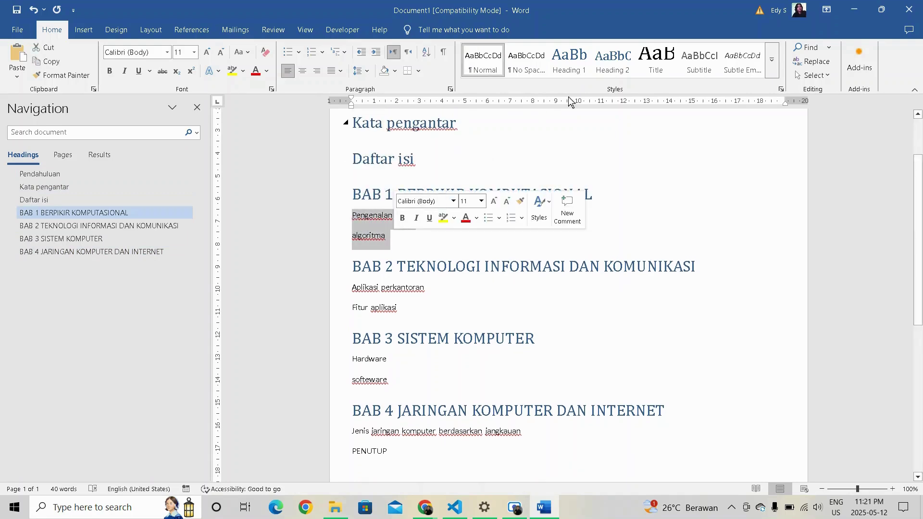
{"action": "left_click", "coordinate": [613, 60]}
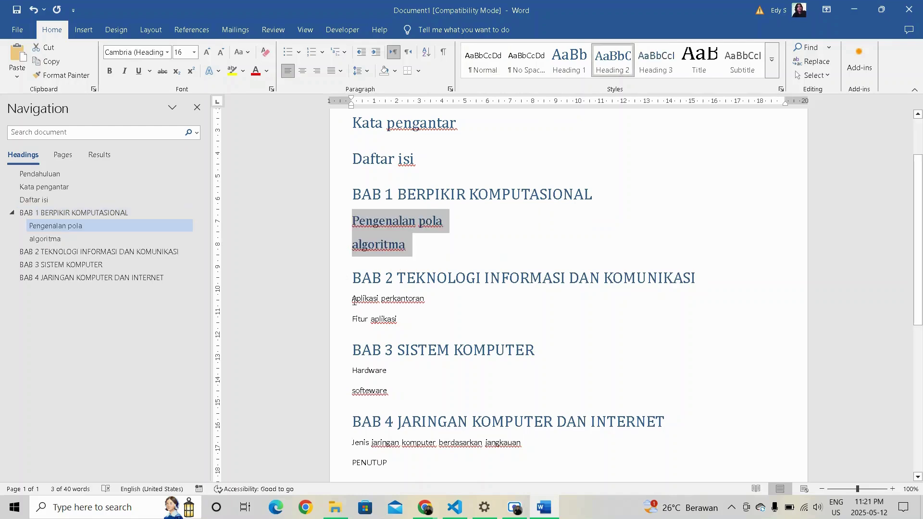
Apply the Heading 2 style to the subtopic lines under the BAB 2, BAB 3 and BAB 4 chapters.
{"action": "left_click_drag", "start_coordinate": [354, 300], "coordinate": [405, 317]}
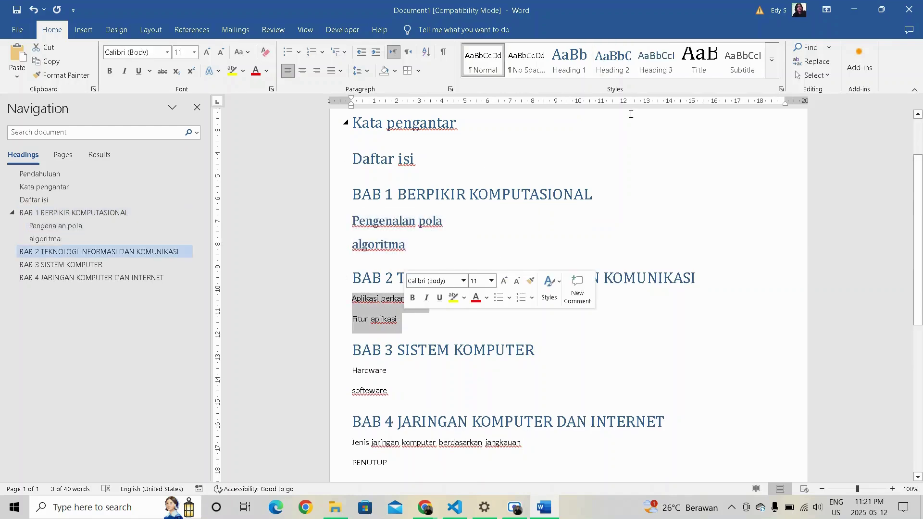
{"action": "left_click", "coordinate": [613, 62]}
{"action": "scroll", "coordinate": [395, 302], "scroll_direction": "down", "scroll_amount": 2}
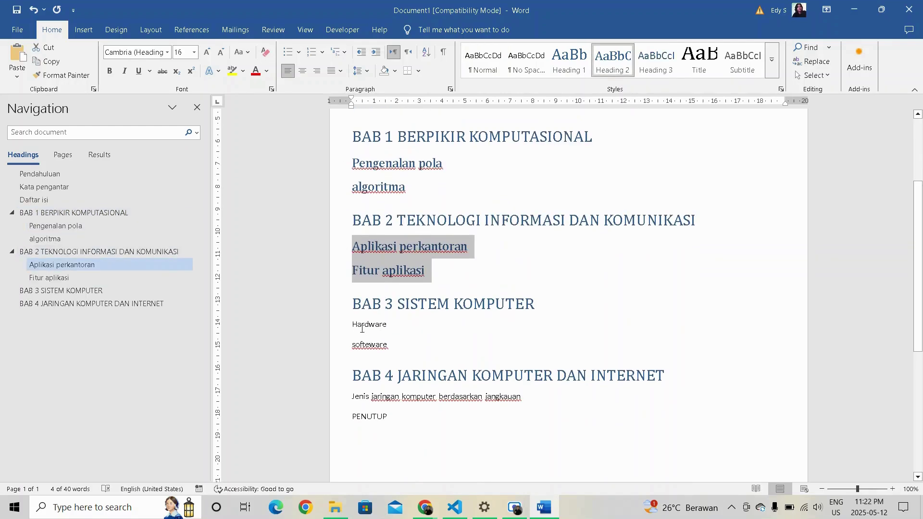
{"action": "left_click_drag", "start_coordinate": [354, 321], "coordinate": [392, 349]}
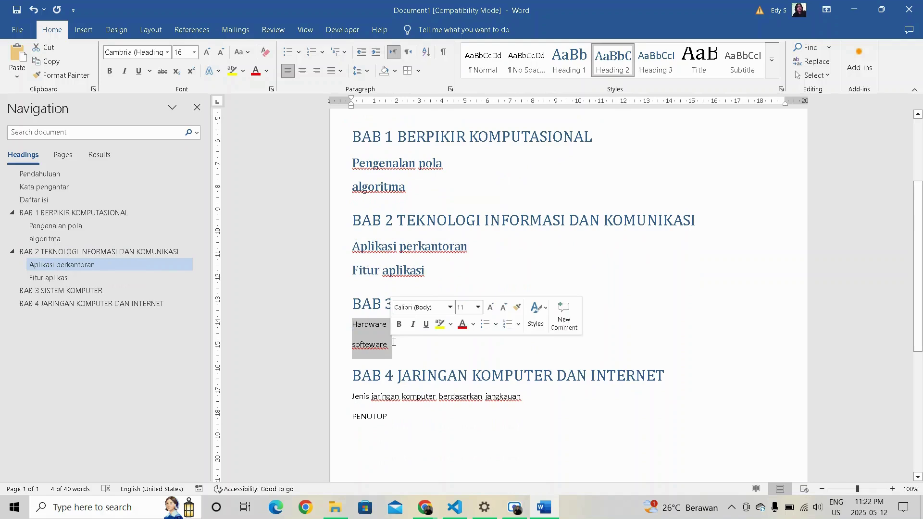
{"action": "left_click", "coordinate": [613, 61]}
{"action": "left_click_drag", "start_coordinate": [532, 410], "coordinate": [344, 412]}
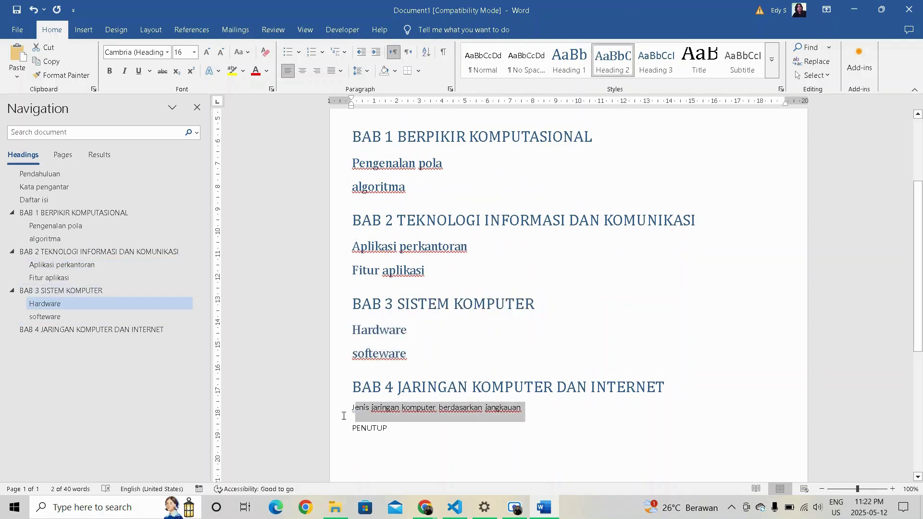
{"action": "left_click", "coordinate": [615, 67]}
Apply the Heading 1 style to the closing PENUTUP line.
{"action": "double_click", "coordinate": [377, 432]}
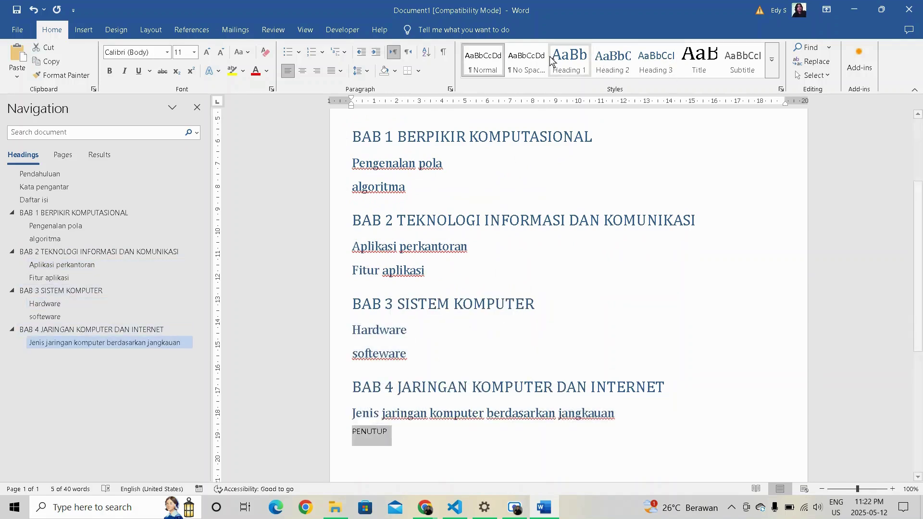
{"action": "left_click", "coordinate": [569, 60]}
{"action": "scroll", "coordinate": [467, 281], "scroll_direction": "up", "scroll_amount": 5}
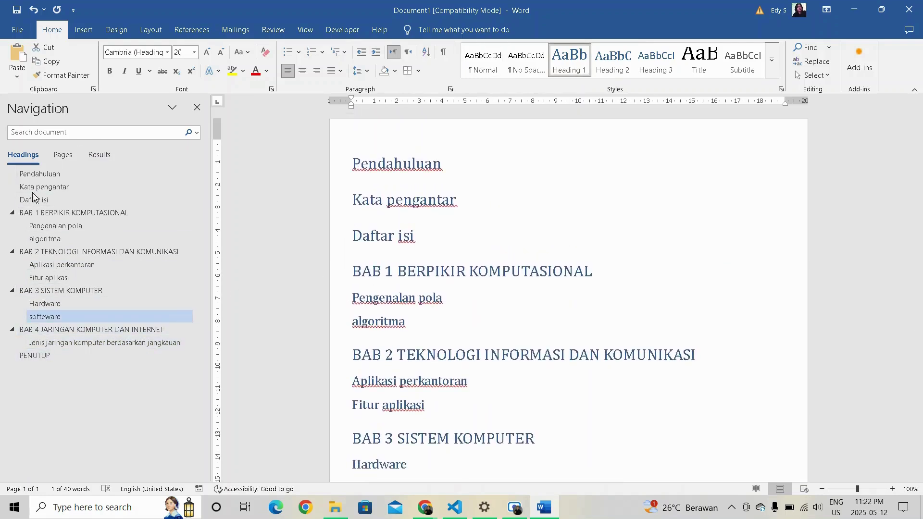
Hide the Navigation pane and turn it back on.
{"action": "left_click", "coordinate": [197, 107]}
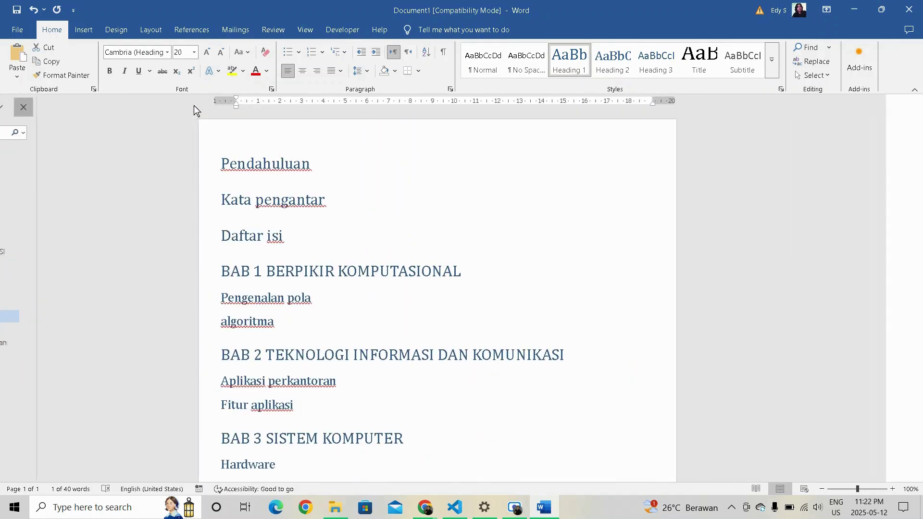
{"action": "left_click", "coordinate": [303, 31]}
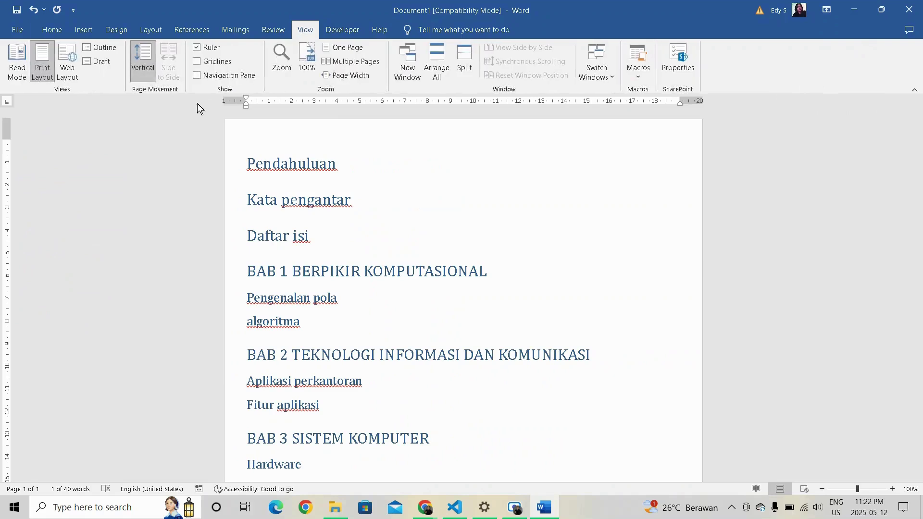
{"action": "left_click", "coordinate": [197, 76]}
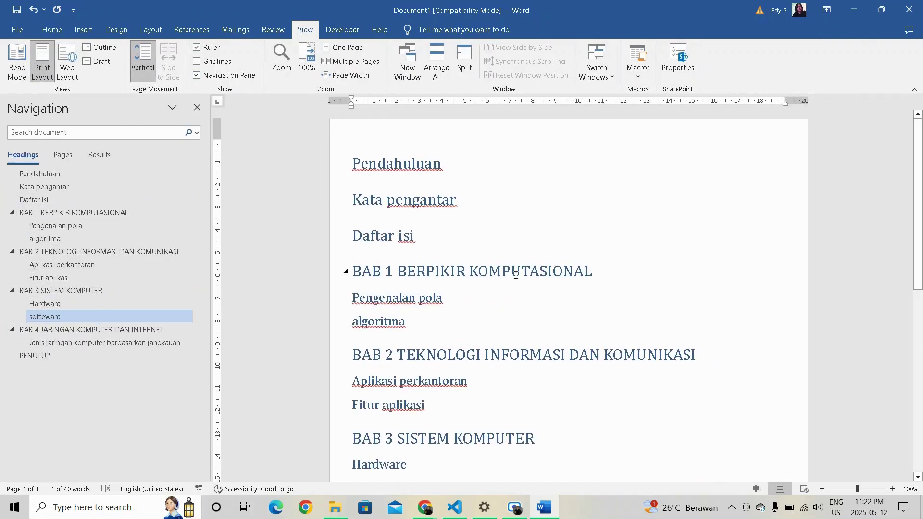
Insert a page break after the Kata pengantar heading so that Daftar isi starts on a new page.
{"action": "scroll", "coordinate": [456, 318], "scroll_direction": "down", "scroll_amount": 5}
{"action": "scroll", "coordinate": [452, 383], "scroll_direction": "up", "scroll_amount": 1}
{"action": "left_click", "coordinate": [454, 254]}
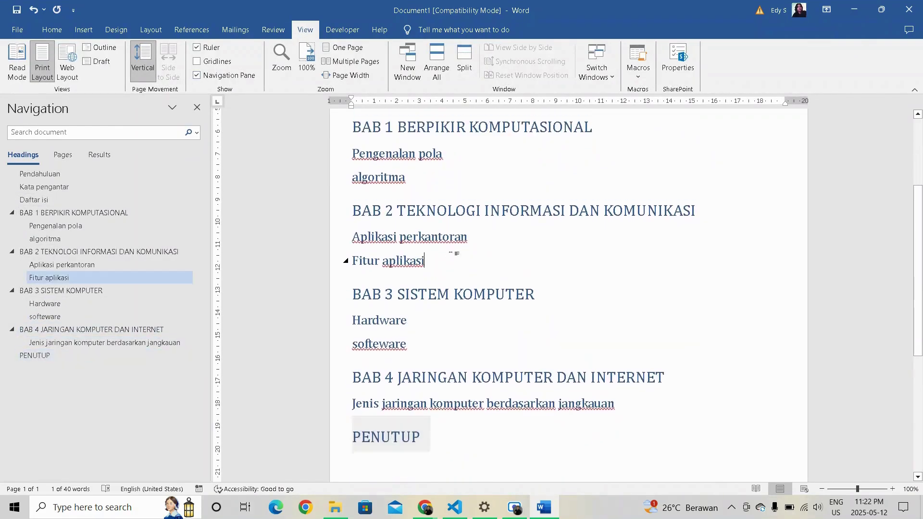
{"action": "scroll", "coordinate": [462, 231], "scroll_direction": "up", "scroll_amount": 4}
{"action": "scroll", "coordinate": [452, 238], "scroll_direction": "down", "scroll_amount": 4}
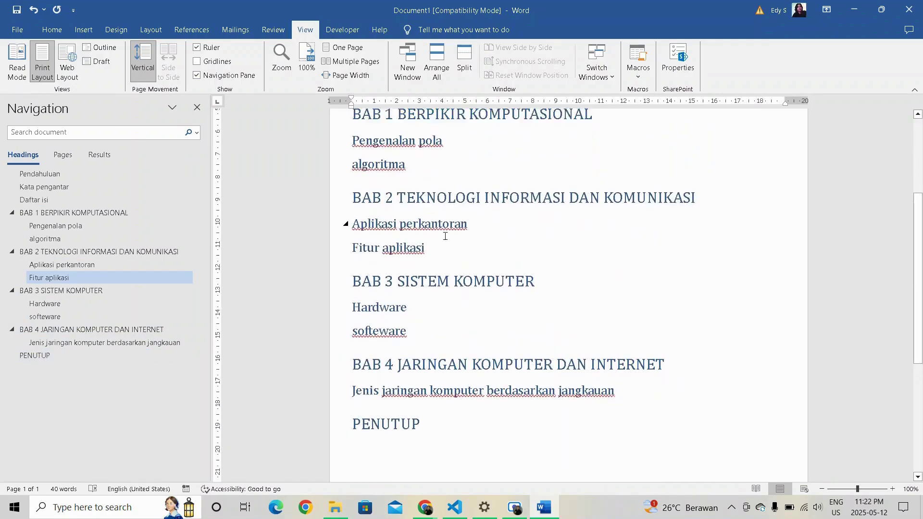
{"action": "scroll", "coordinate": [445, 236], "scroll_direction": "up", "scroll_amount": 4}
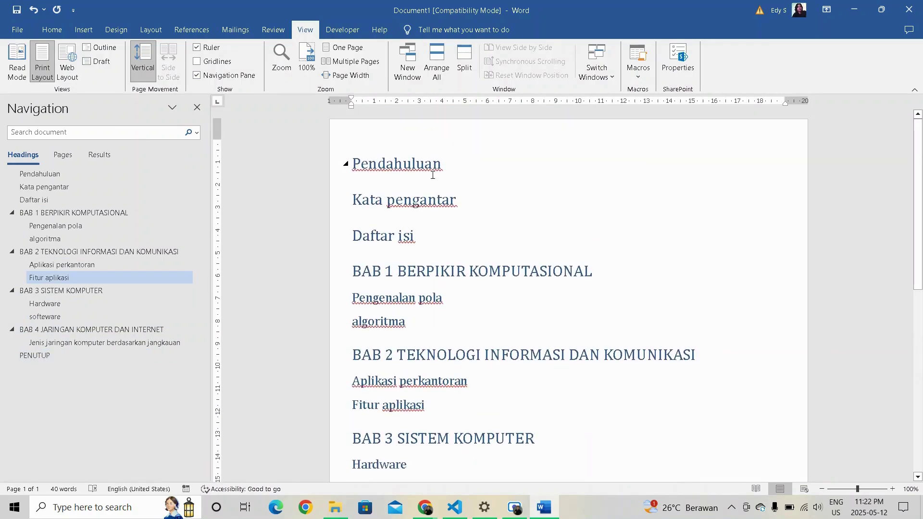
{"action": "left_click", "coordinate": [433, 166]}
{"action": "left_click", "coordinate": [428, 199]}
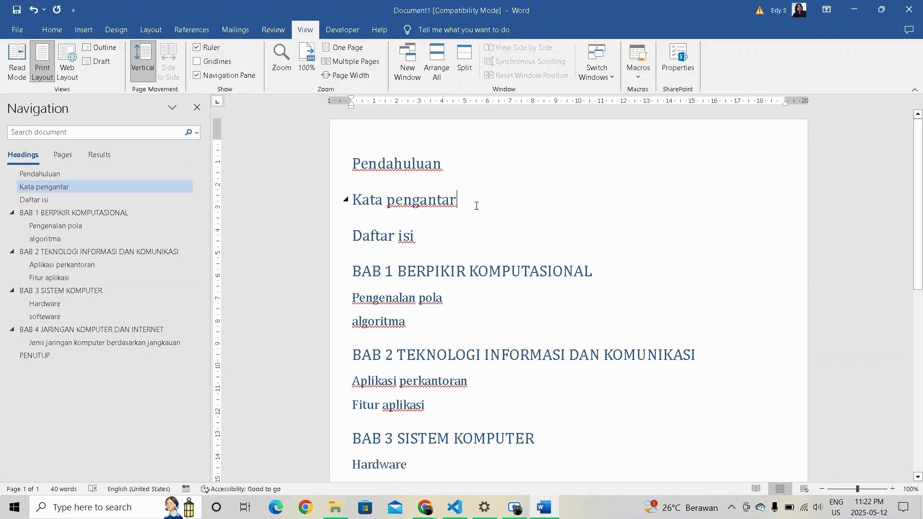
{"action": "key", "text": "ctrl+Return"}
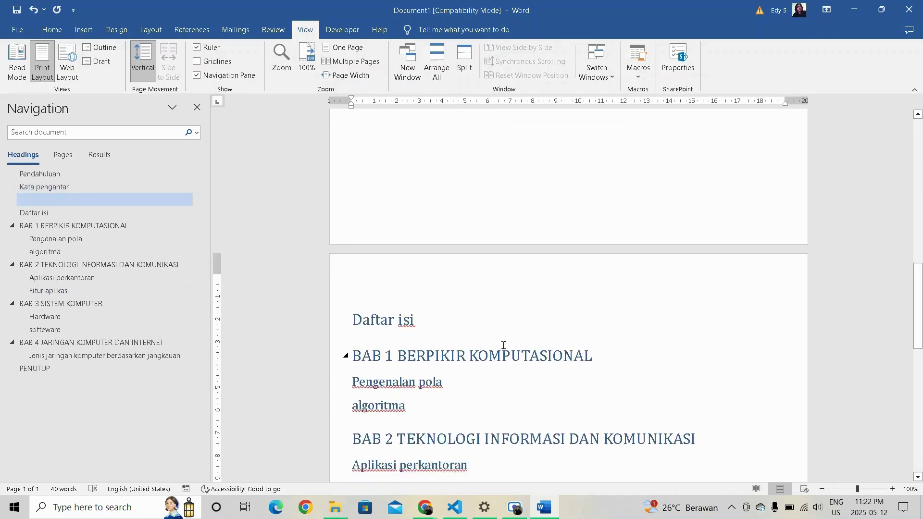
Add the sample lines "Ini contoh teks kata pengantar" and "Kdhagsdjhgajhdgajdgajs" below the Kata pengantar heading.
{"action": "scroll", "coordinate": [503, 345], "scroll_direction": "up", "scroll_amount": 10}
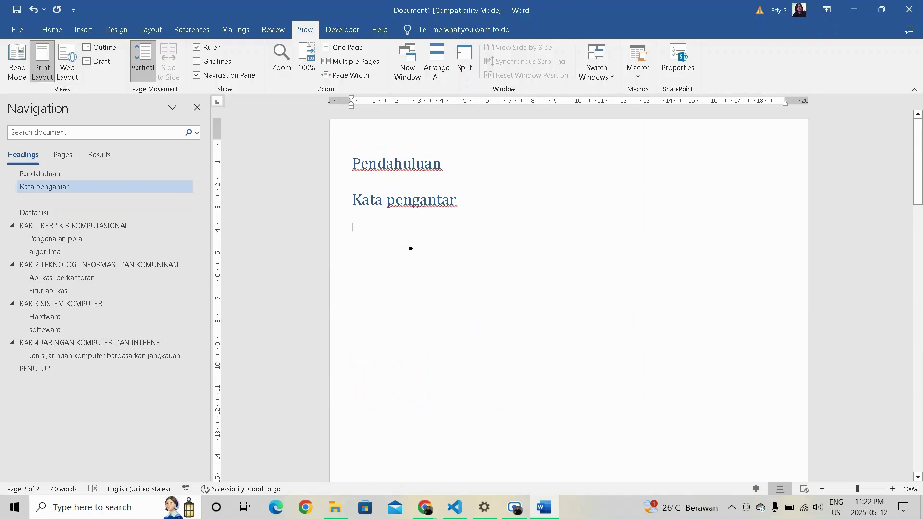
{"action": "left_click", "coordinate": [406, 248]}
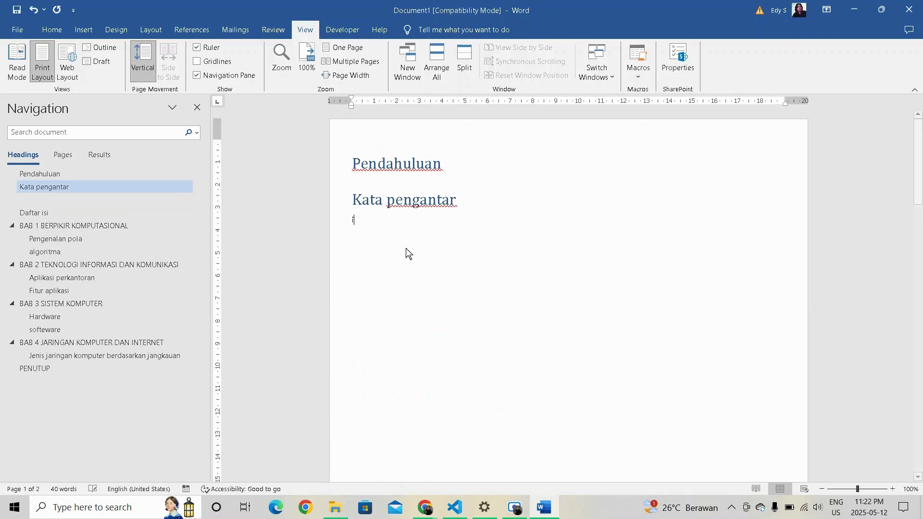
{"action": "type", "text": "Ini contoh teks"}
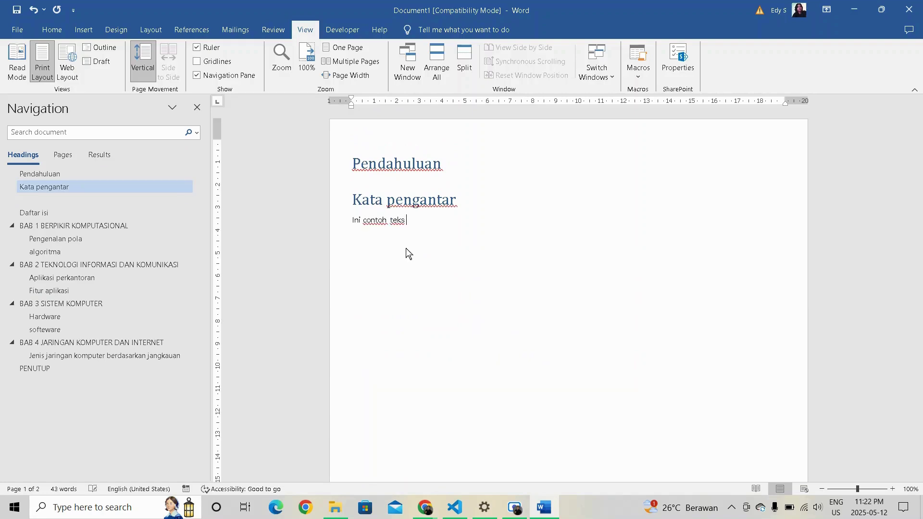
{"action": "type", "text": " kata pengantar"}
{"action": "key", "text": "Return"}
{"action": "type", "text": "kdhagsdjhgajhdgajdgajs"}
{"action": "key", "text": "Return"}
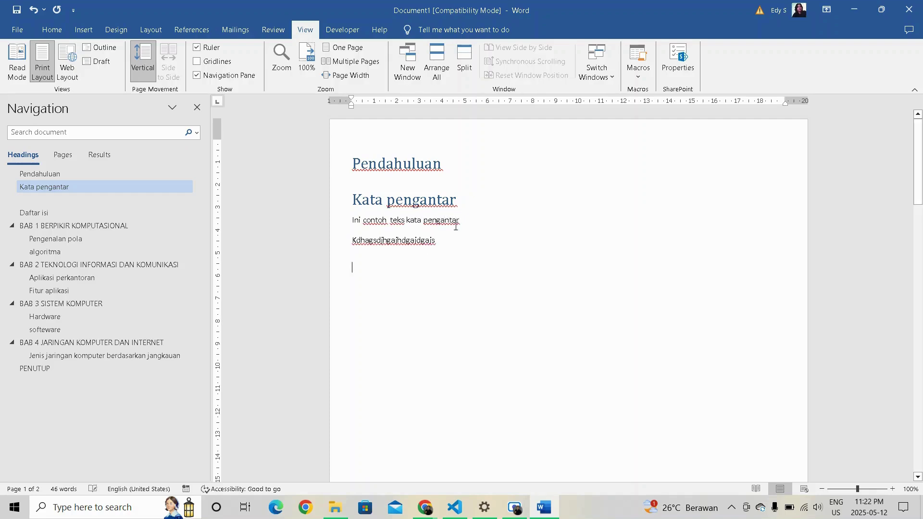
Insert a page break after the Daftar isi heading and place the cursor on the blank line below it.
{"action": "scroll", "coordinate": [423, 248], "scroll_direction": "down", "scroll_amount": 10}
{"action": "scroll", "coordinate": [423, 278], "scroll_direction": "down", "scroll_amount": 3}
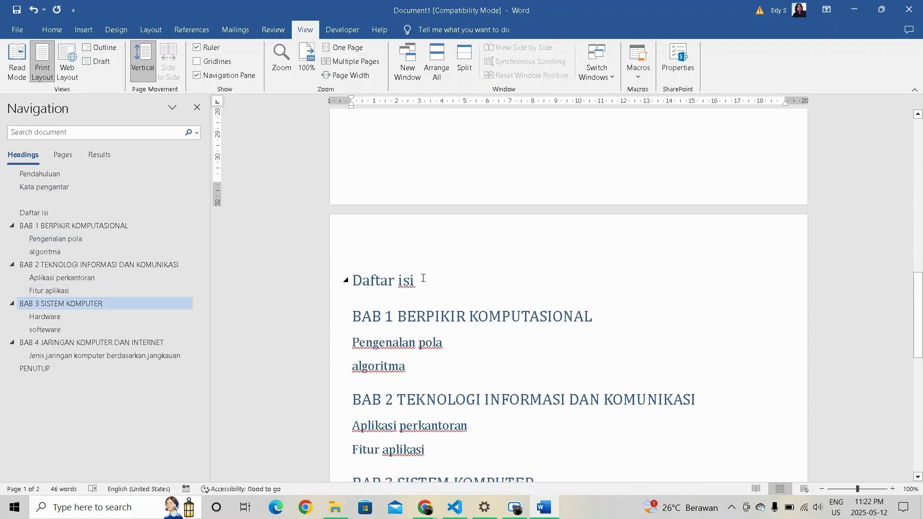
{"action": "left_click", "coordinate": [447, 278]}
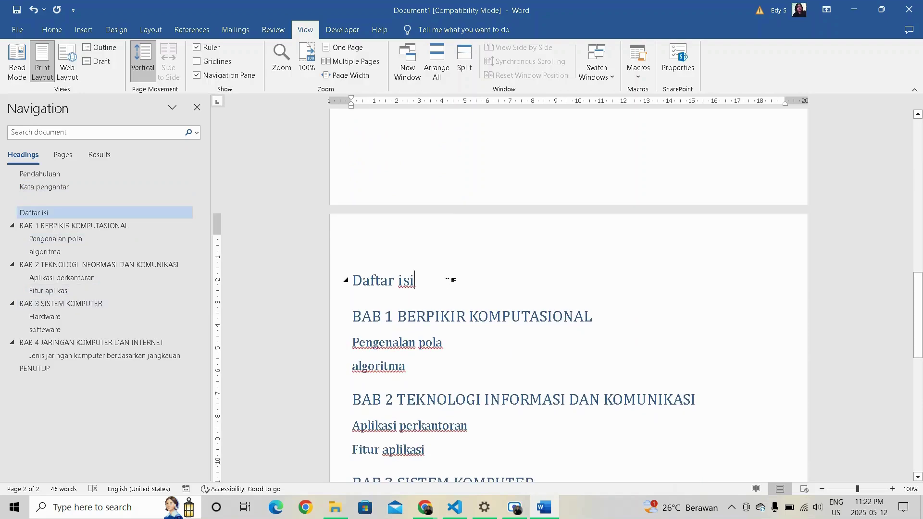
{"action": "key", "text": "ctrl+Return"}
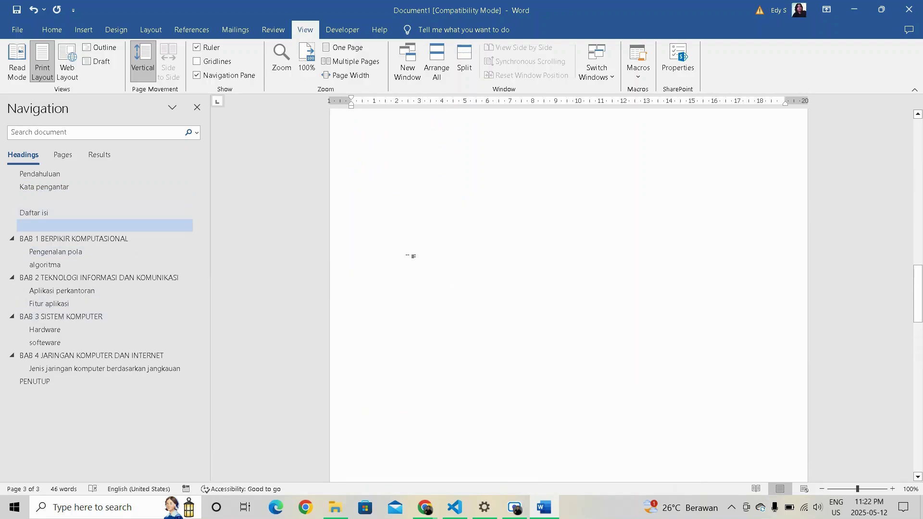
{"action": "scroll", "coordinate": [404, 259], "scroll_direction": "up", "scroll_amount": 4}
{"action": "left_click", "coordinate": [395, 261]}
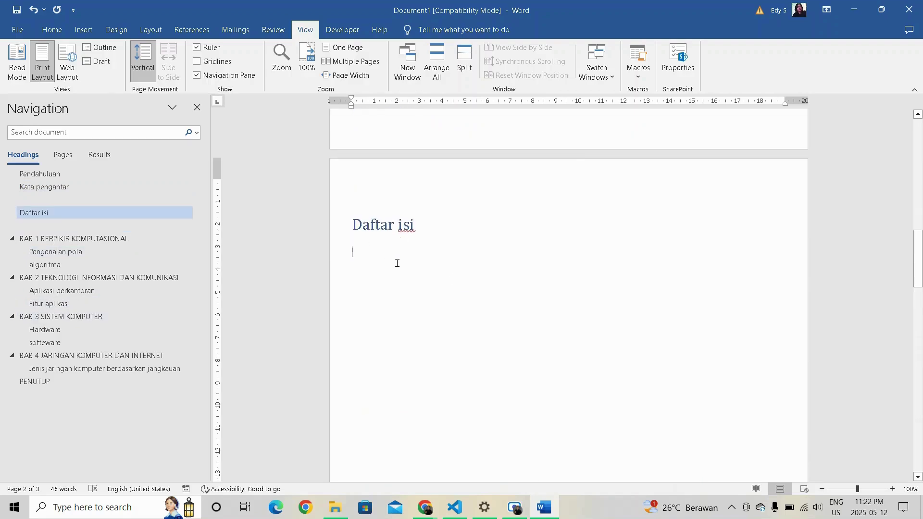
Insert a page break after the algoritma subtopic so that BAB 2 starts on its own page.
{"action": "scroll", "coordinate": [408, 251], "scroll_direction": "down", "scroll_amount": 10}
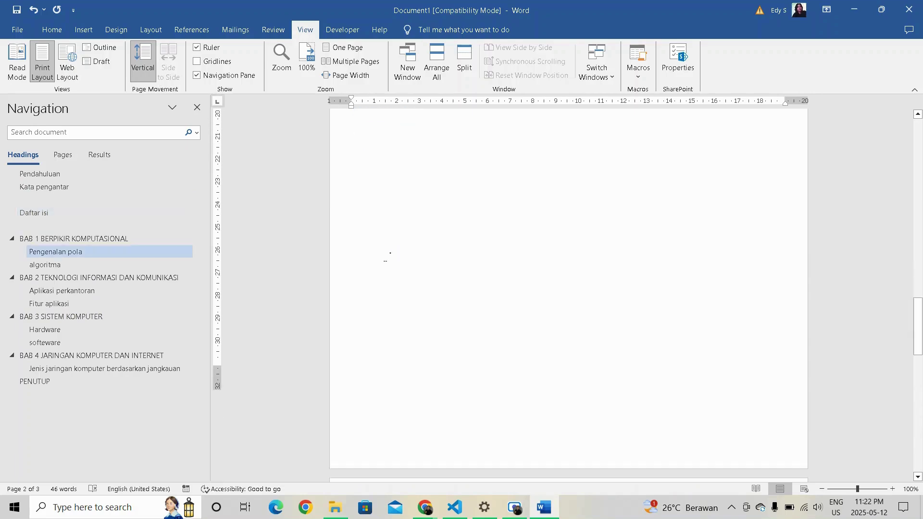
{"action": "left_click", "coordinate": [437, 337]}
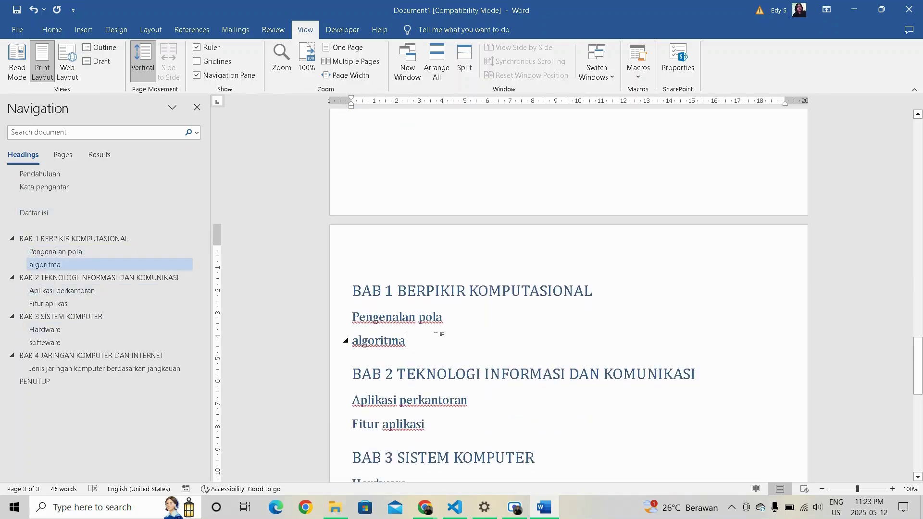
{"action": "key", "text": "ctrl+Return"}
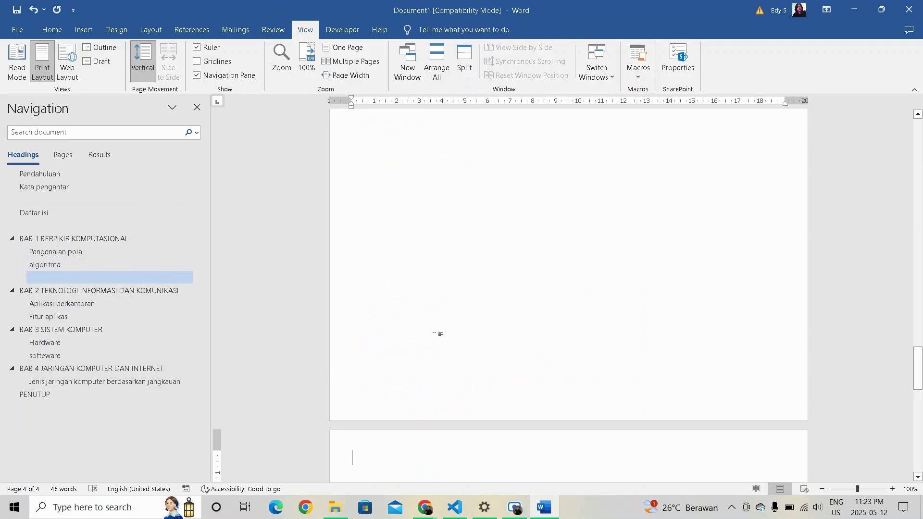
{"action": "scroll", "coordinate": [420, 277], "scroll_direction": "up", "scroll_amount": 5}
{"action": "scroll", "coordinate": [407, 258], "scroll_direction": "down", "scroll_amount": 10}
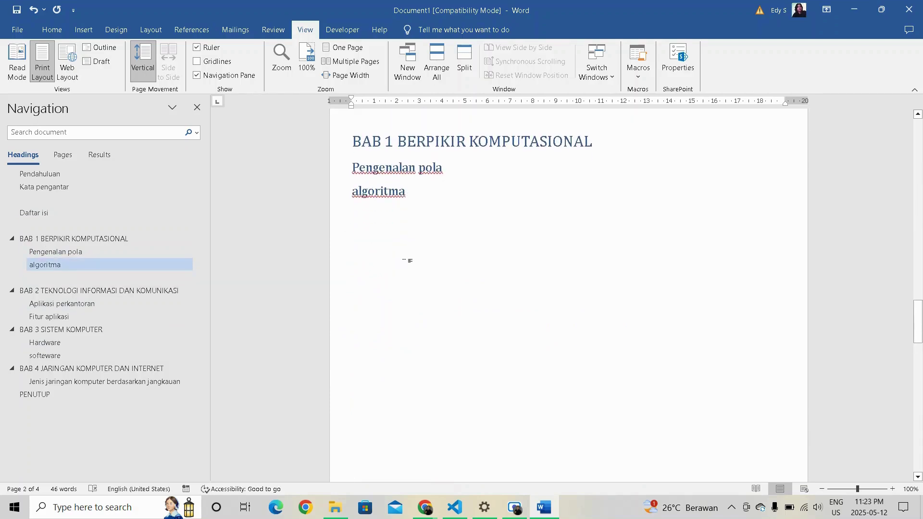
{"action": "scroll", "coordinate": [505, 244], "scroll_direction": "down", "scroll_amount": 1}
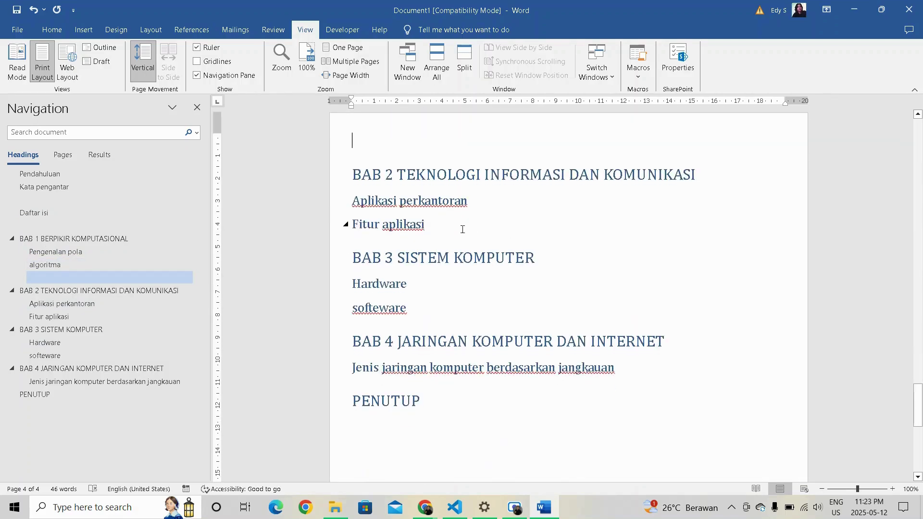
Insert page breaks after the last subtopics of BAB 2, BAB 3 and BAB 4, so each following section starts on a new page.
{"action": "left_click", "coordinate": [463, 226]}
{"action": "key", "text": "ctrl+Return"}
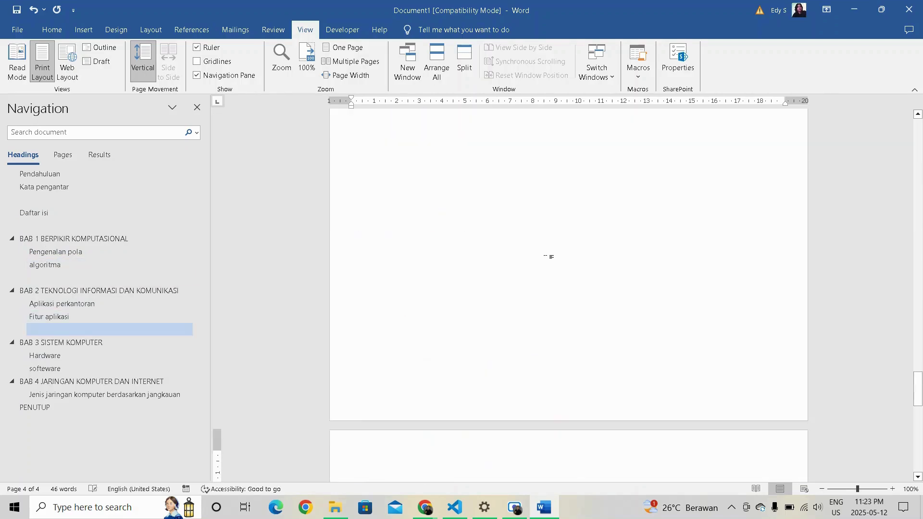
{"action": "left_click", "coordinate": [480, 249]}
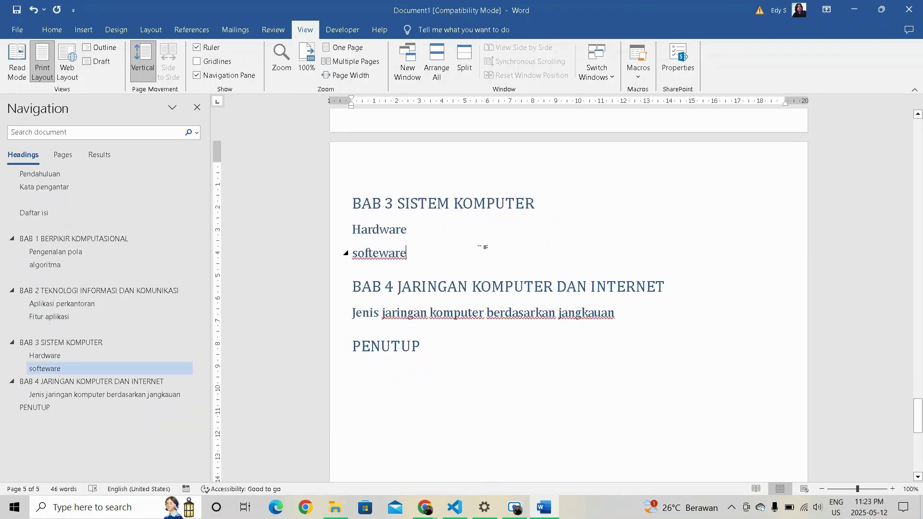
{"action": "key", "text": "ctrl+Return"}
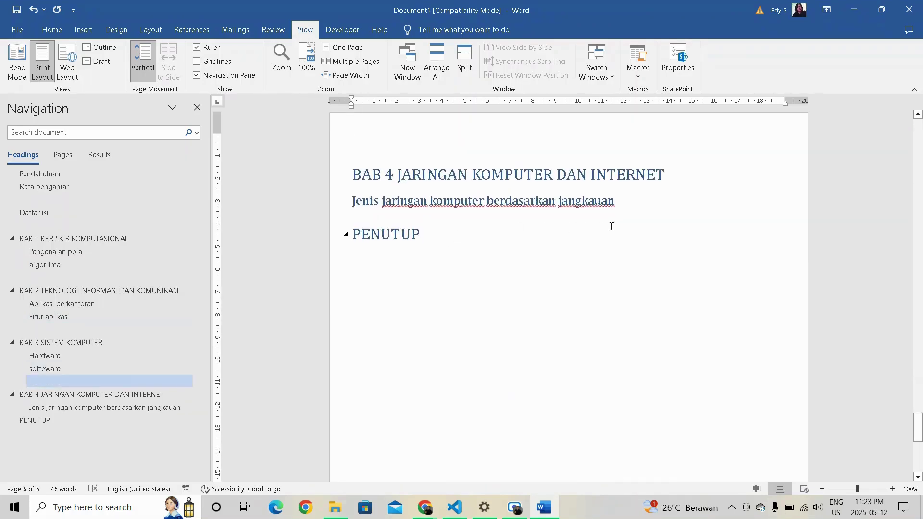
{"action": "left_click", "coordinate": [640, 205]}
{"action": "key", "text": "ctrl+Return"}
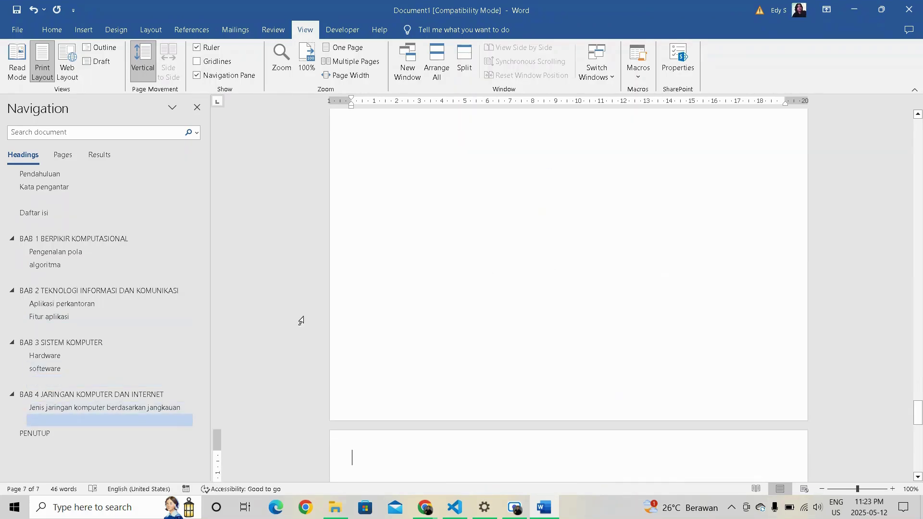
Look through the pages from PENUTUP back to Daftar isi to check that each section starts on its own page.
{"action": "scroll", "coordinate": [501, 258], "scroll_direction": "down", "scroll_amount": 10}
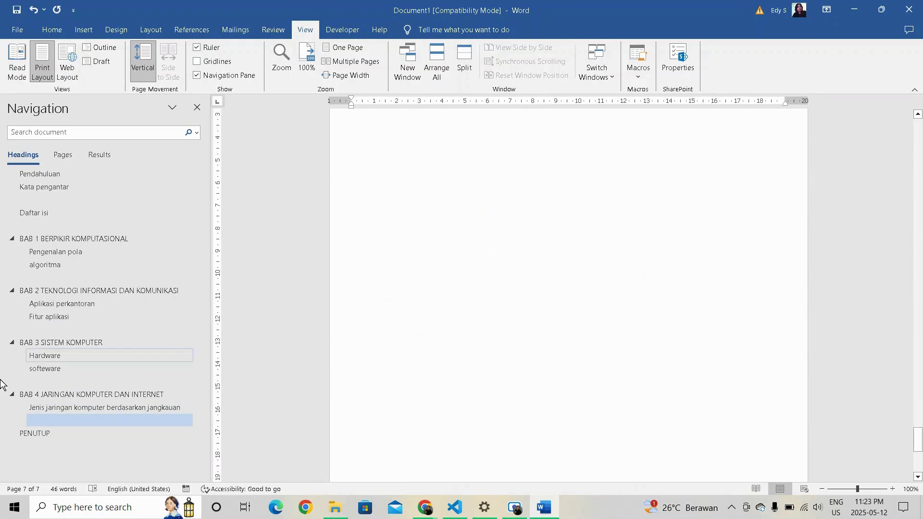
{"action": "scroll", "coordinate": [440, 252], "scroll_direction": "up", "scroll_amount": 15}
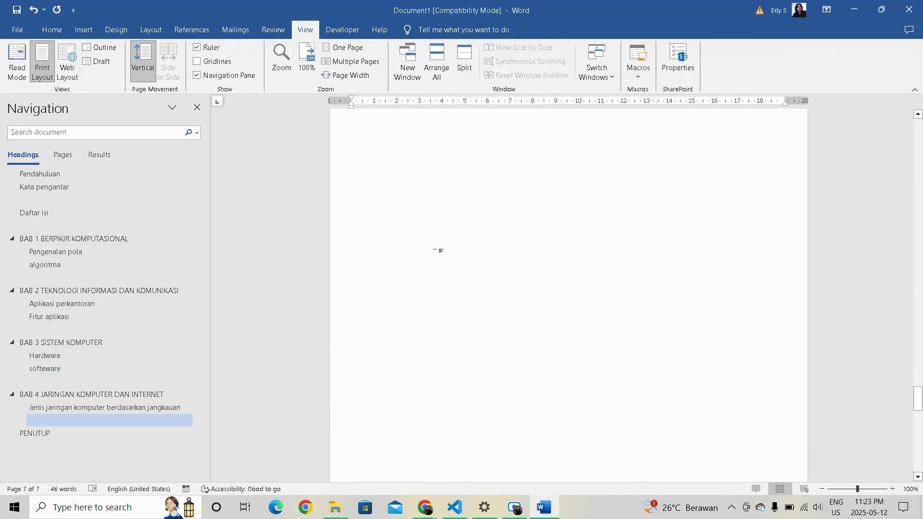
{"action": "scroll", "coordinate": [435, 253], "scroll_direction": "up", "scroll_amount": 15}
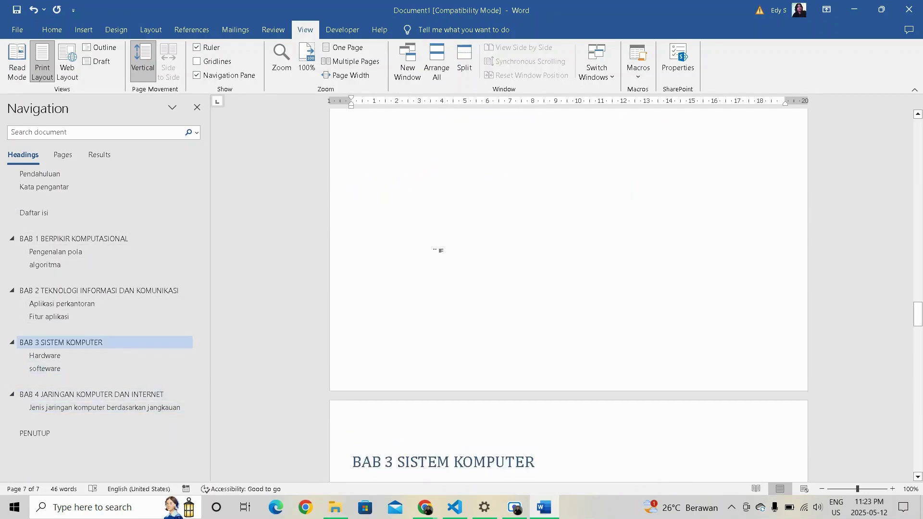
{"action": "scroll", "coordinate": [428, 248], "scroll_direction": "up", "scroll_amount": 10}
{"action": "scroll", "coordinate": [418, 252], "scroll_direction": "down", "scroll_amount": 7}
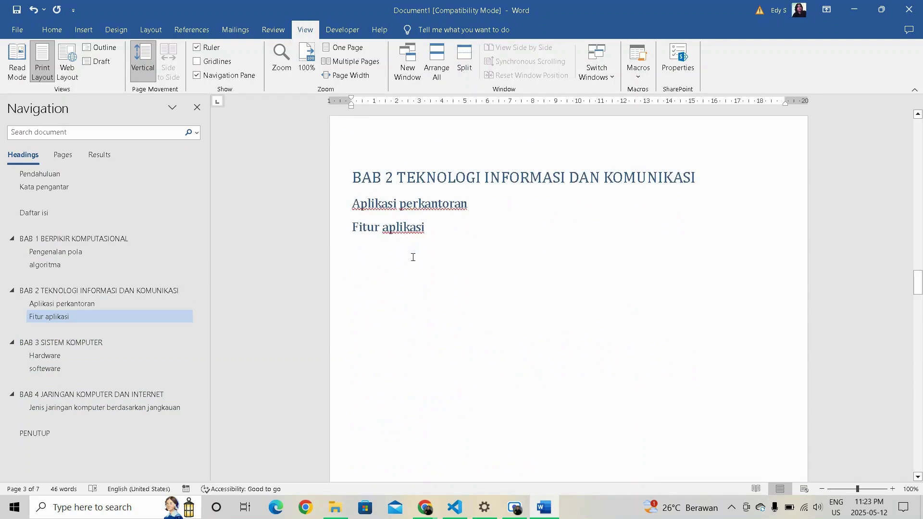
{"action": "scroll", "coordinate": [416, 254], "scroll_direction": "up", "scroll_amount": 15}
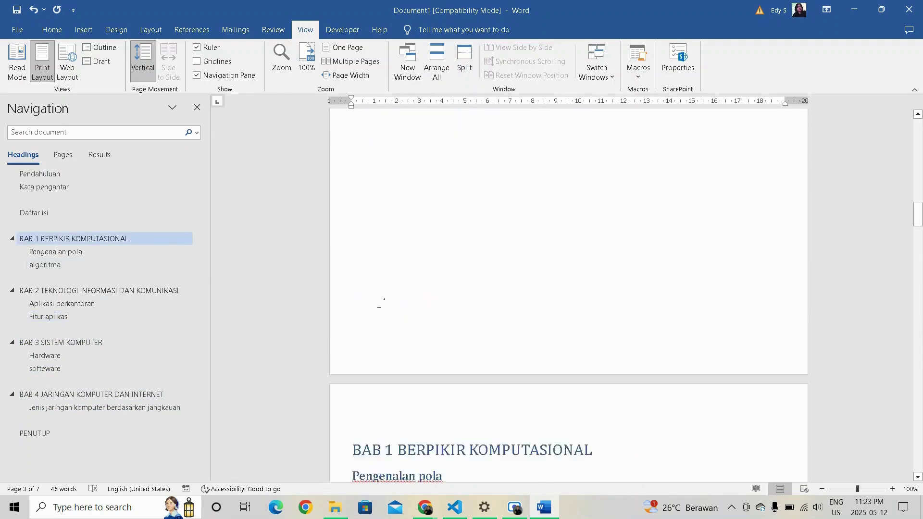
{"action": "scroll", "coordinate": [383, 288], "scroll_direction": "up", "scroll_amount": 15}
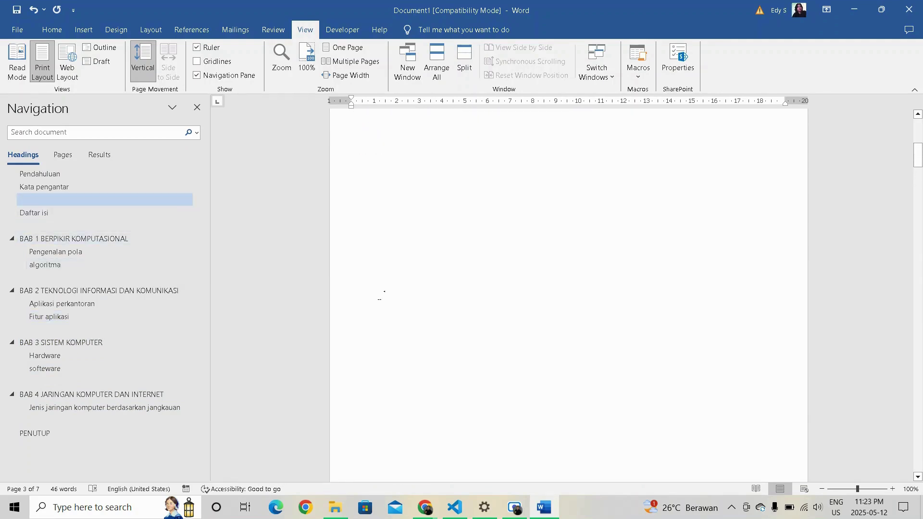
{"action": "scroll", "coordinate": [375, 296], "scroll_direction": "down", "scroll_amount": 10}
{"action": "scroll", "coordinate": [375, 296], "scroll_direction": "down", "scroll_amount": 1}
Insert the built-in Automatic Table 1 table of contents on the blank line below the Daftar isi heading.
{"action": "left_click", "coordinate": [393, 266]}
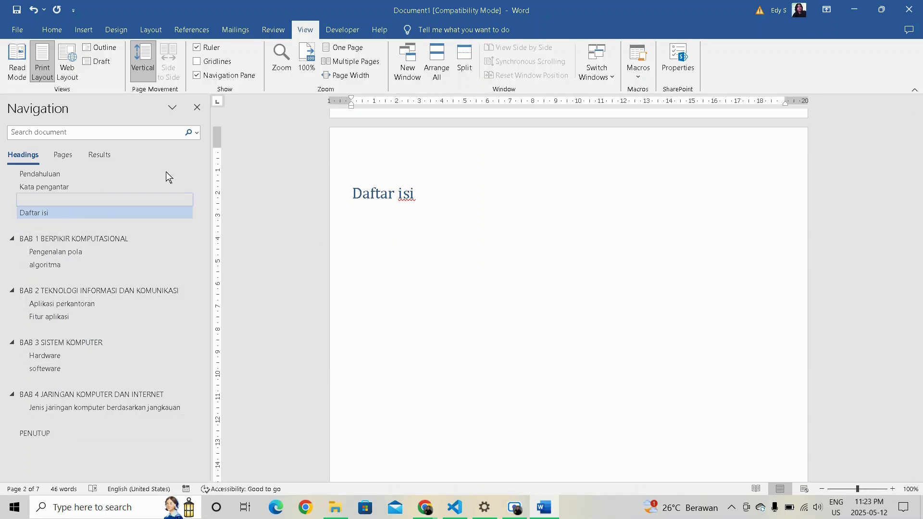
{"action": "left_click_drag", "start_coordinate": [421, 192], "coordinate": [353, 193]}
{"action": "left_click", "coordinate": [359, 225]}
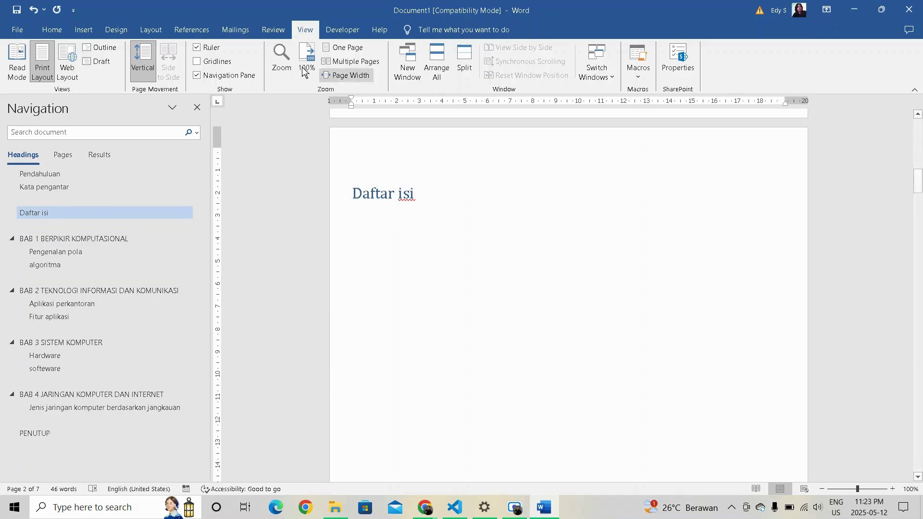
{"action": "left_click", "coordinate": [191, 31]}
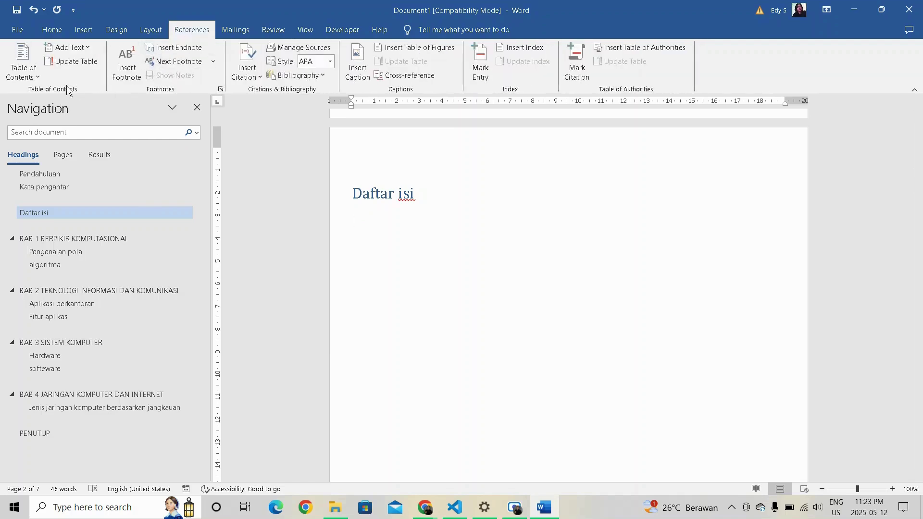
{"action": "left_click", "coordinate": [35, 74]}
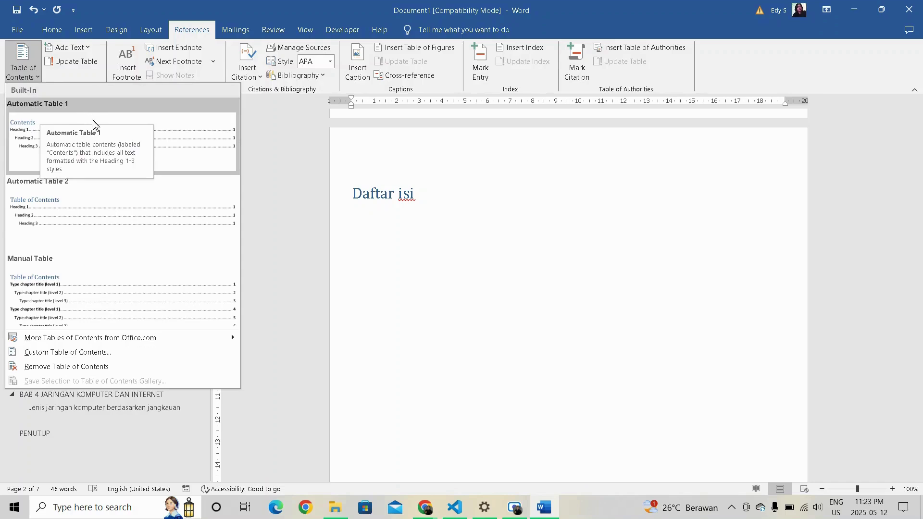
{"action": "left_click", "coordinate": [100, 143]}
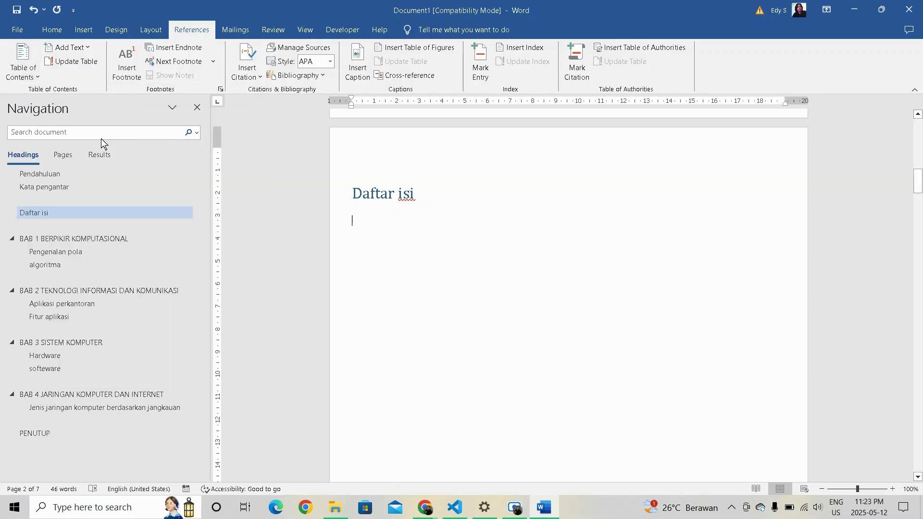
Examine the new table of contents and compare its entries and page numbers with the preceding pages.
{"action": "scroll", "coordinate": [509, 212], "scroll_direction": "up", "scroll_amount": 5}
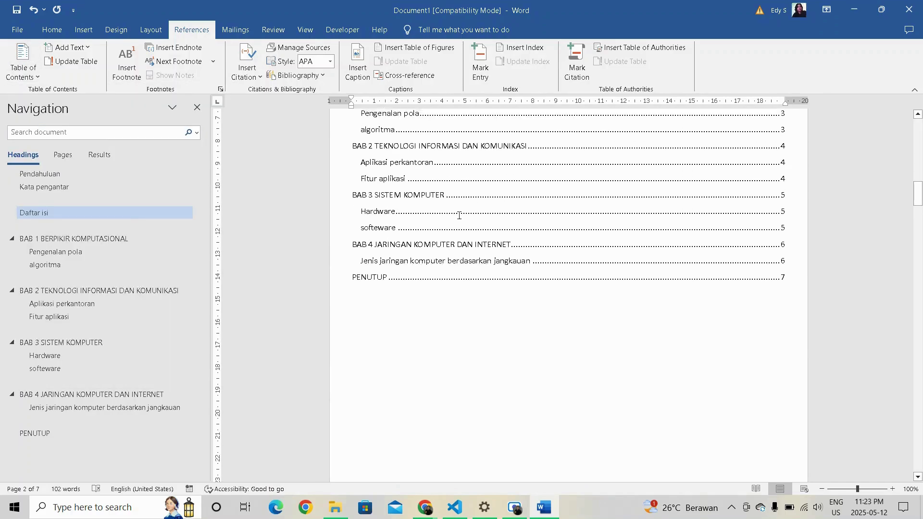
{"action": "scroll", "coordinate": [675, 241], "scroll_direction": "up", "scroll_amount": 3}
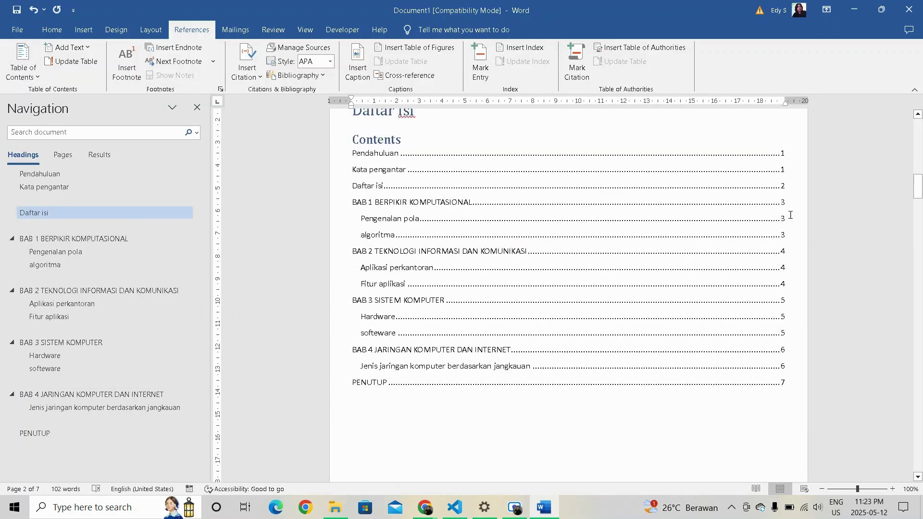
{"action": "left_click", "coordinate": [476, 229]}
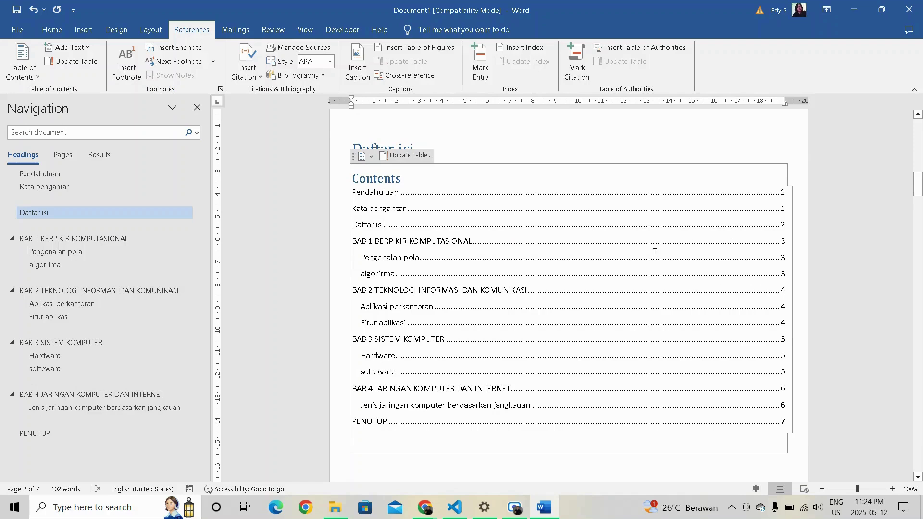
{"action": "left_click", "coordinate": [619, 135]}
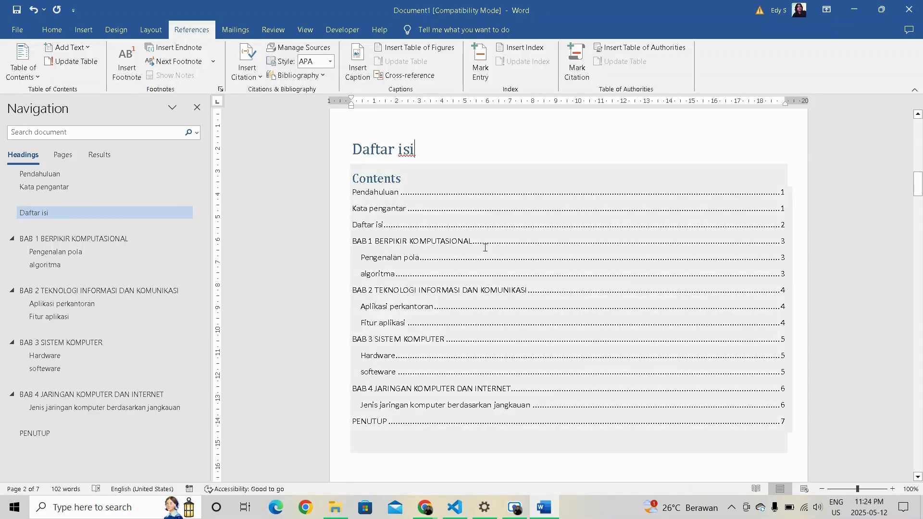
{"action": "scroll", "coordinate": [486, 247], "scroll_direction": "down", "scroll_amount": 2}
{"action": "scroll", "coordinate": [621, 272], "scroll_direction": "up", "scroll_amount": 1}
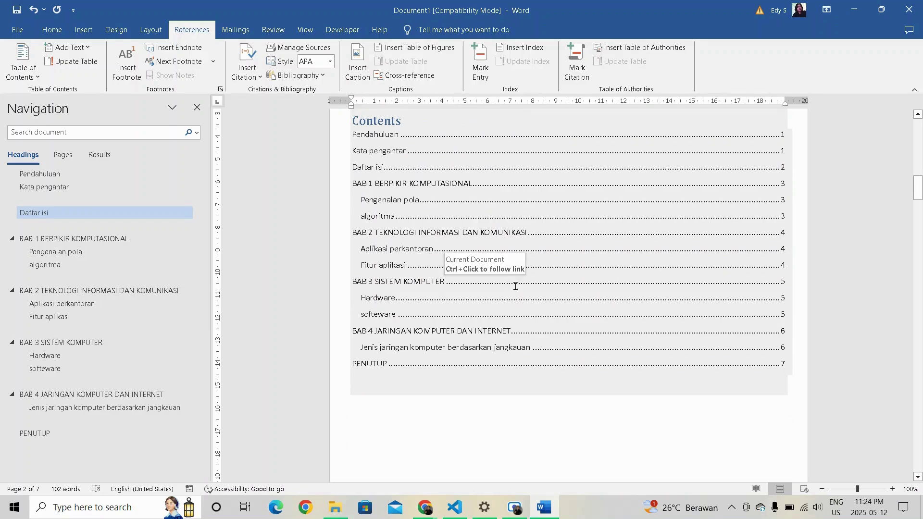
{"action": "scroll", "coordinate": [510, 282], "scroll_direction": "up", "scroll_amount": 10}
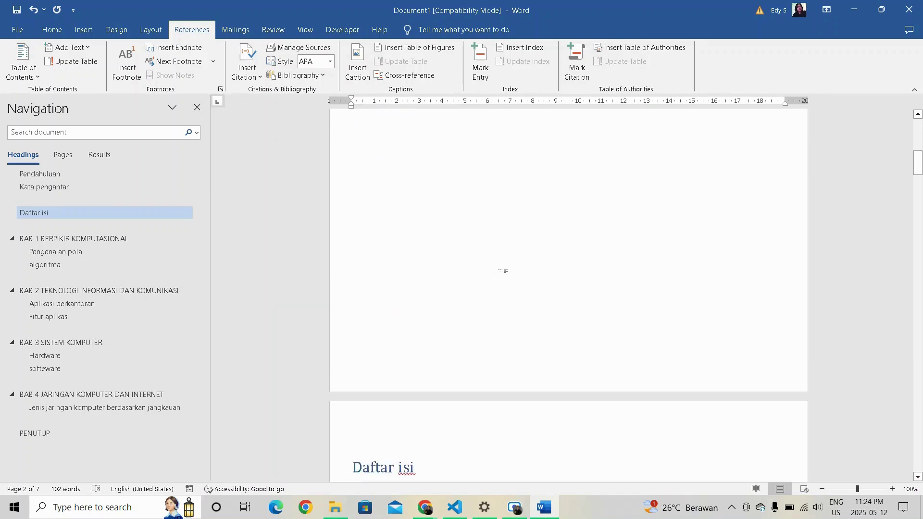
{"action": "scroll", "coordinate": [503, 271], "scroll_direction": "up", "scroll_amount": 2}
{"action": "scroll", "coordinate": [455, 226], "scroll_direction": "down", "scroll_amount": 10}
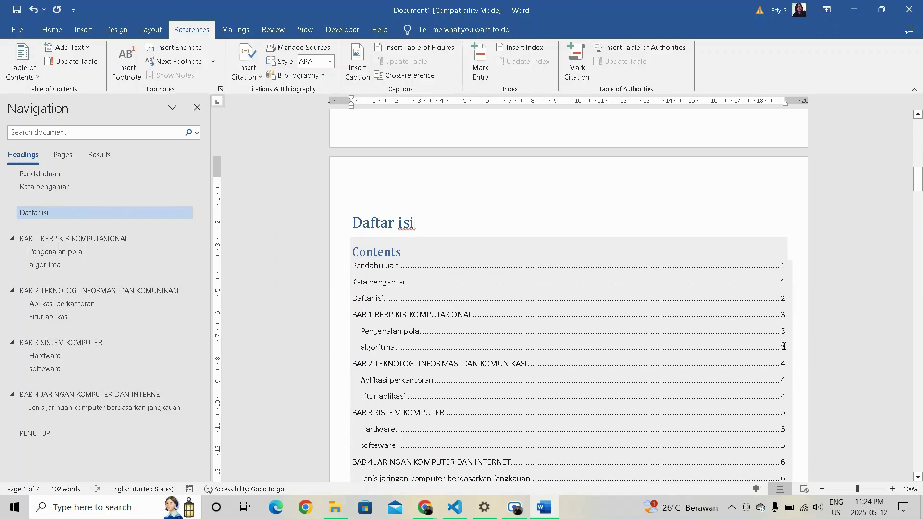
Add the sample line "Ini materinya" below the Pengenalan pola heading in BAB 1, followed by a run of blank lines.
{"action": "scroll", "coordinate": [556, 348], "scroll_direction": "down", "scroll_amount": 12}
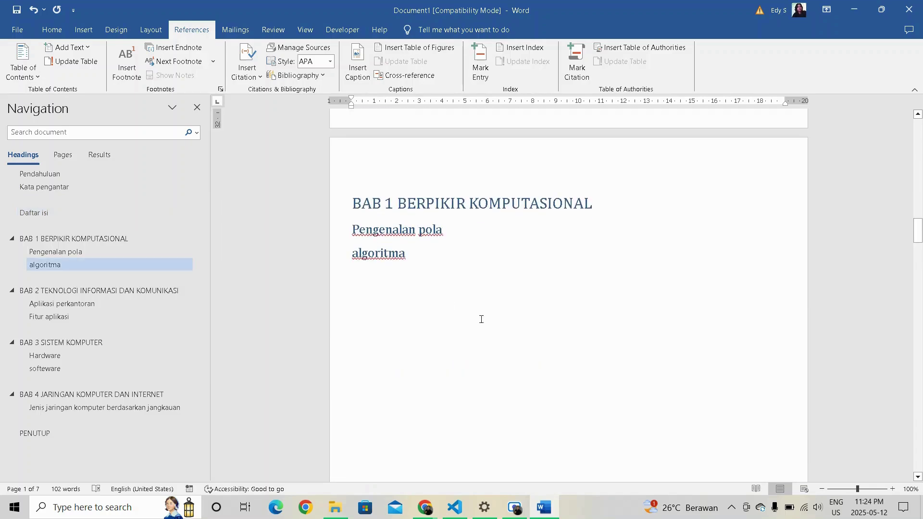
{"action": "left_click", "coordinate": [479, 230]}
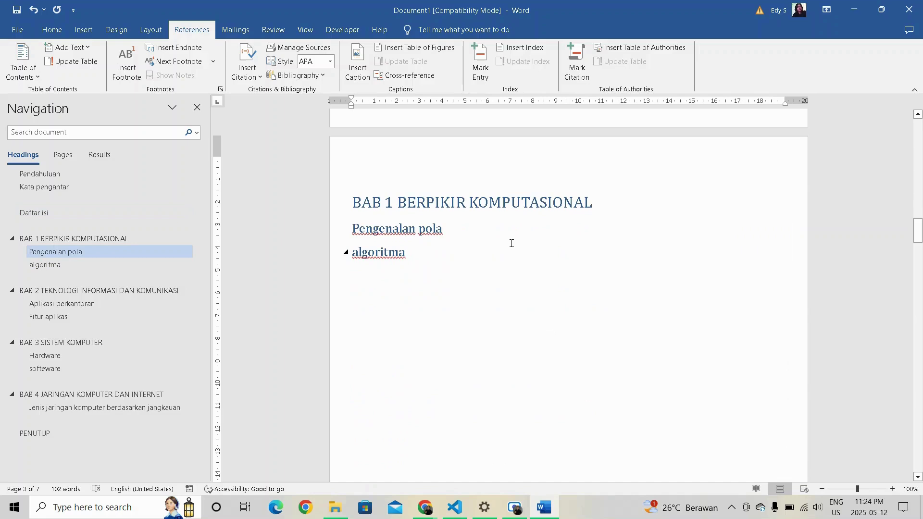
{"action": "key", "text": "Return"}
{"action": "type", "text": "ini"}
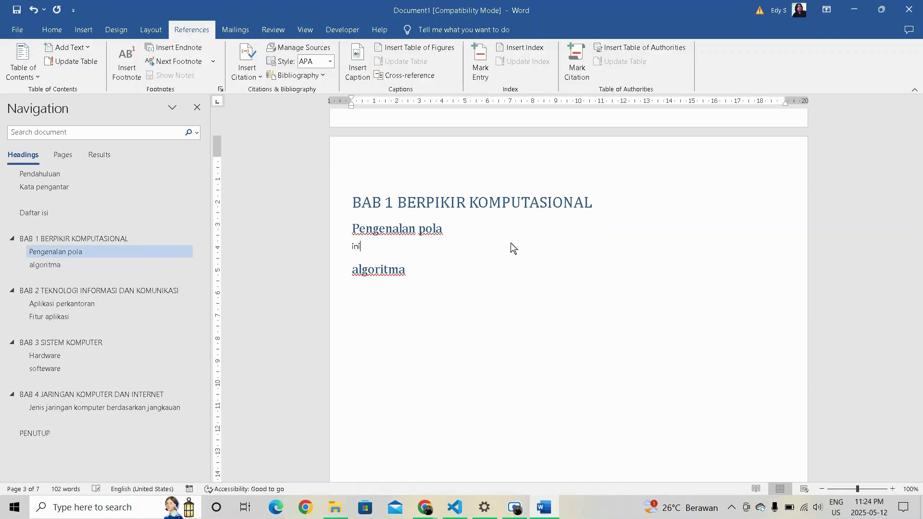
{"action": "type", "text": " materinya"}
{"action": "key", "text": "Return"}
{"action": "key", "text": "Return"}
{"action": "key", "text": "Return"}
{"action": "key", "text": "Return"}
{"action": "key", "text": "Return"}
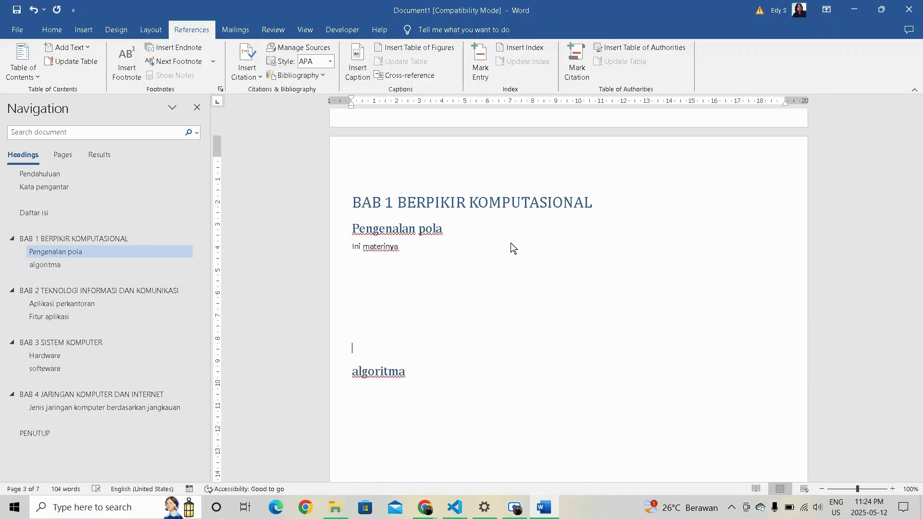
{"action": "key", "text": "Return"}
{"action": "key", "text": "Return"}
{"action": "key", "text": "Return"}
{"action": "key", "text": "Return"}
{"action": "key", "text": "Return"}
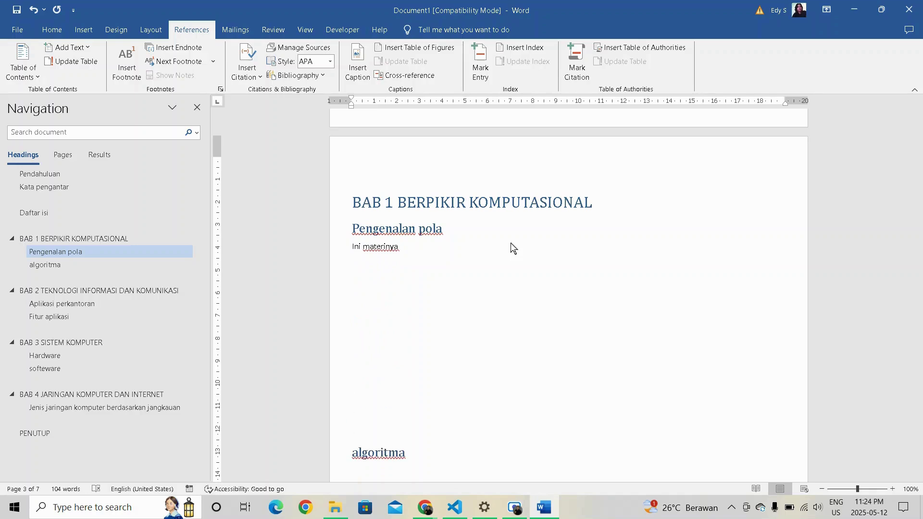
Fill some of the blank lines above the algoritma heading with the filler texts "asdasdasd" and "asdasd".
{"action": "type", "text": "asdasdasd"}
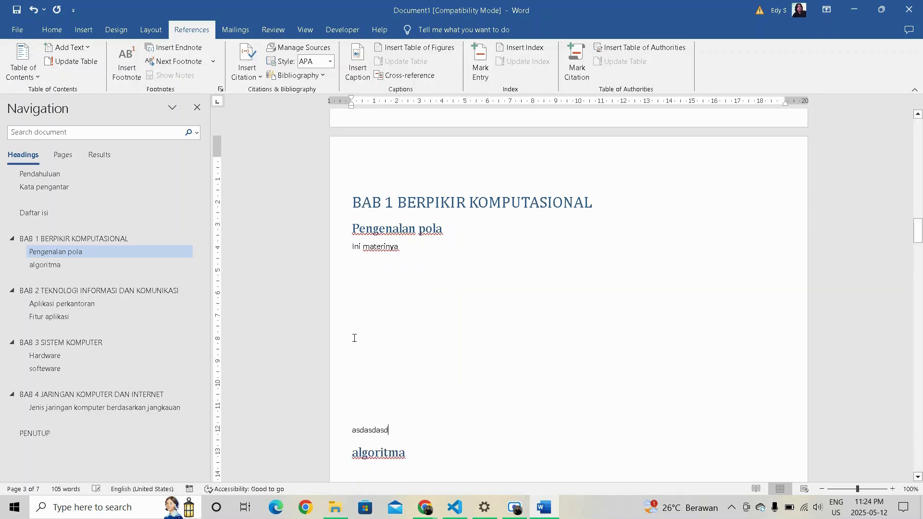
{"action": "type", "text": "asd"}
{"action": "left_click", "coordinate": [384, 391]}
{"action": "type", "text": "asdasd"}
Insert a page break after the last filler line of Pengenalan pola and select the sample text above it.
{"action": "scroll", "coordinate": [417, 426], "scroll_direction": "down", "scroll_amount": 3}
{"action": "left_click", "coordinate": [426, 346]}
{"action": "scroll", "coordinate": [430, 346], "scroll_direction": "down", "scroll_amount": 3}
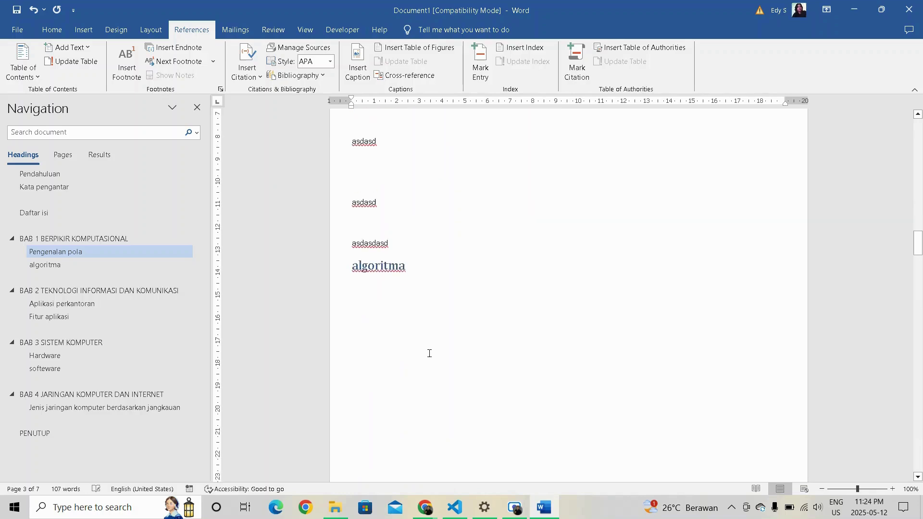
{"action": "key", "text": "Return"}
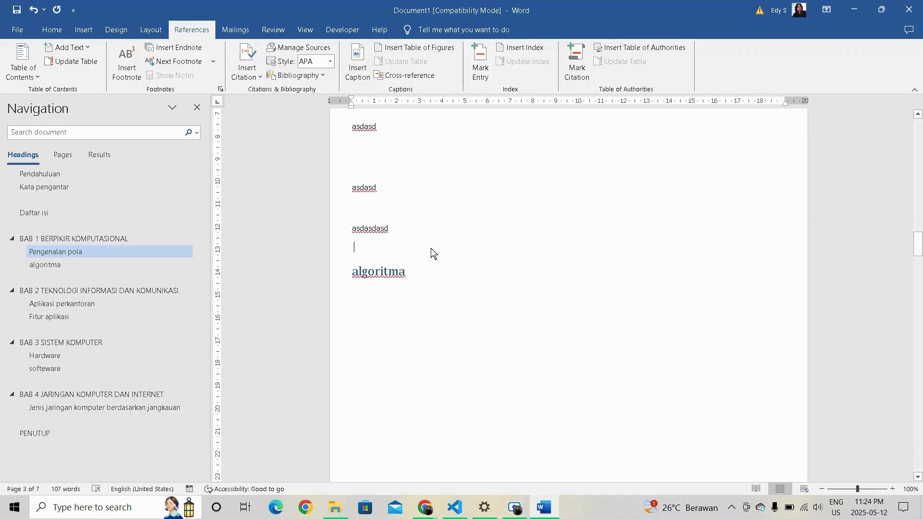
{"action": "key", "text": "ctrl+Return"}
{"action": "key", "text": "Up"}
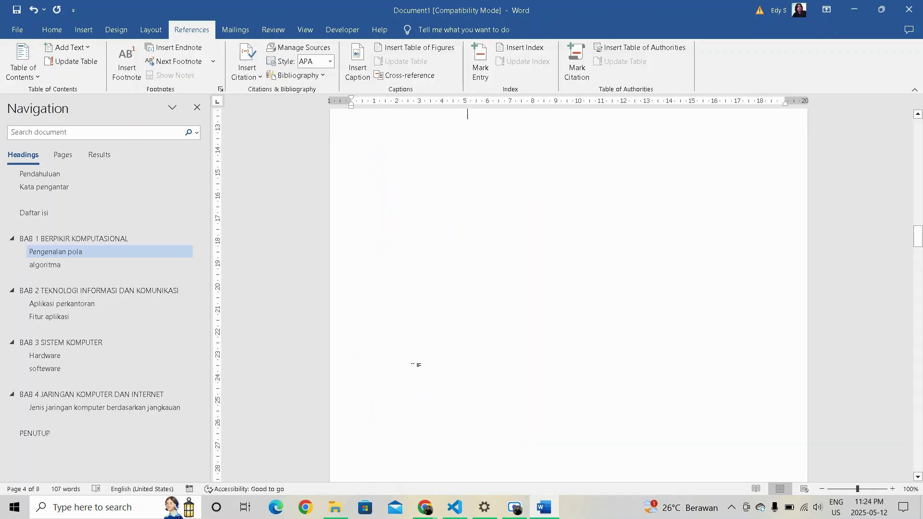
{"action": "scroll", "coordinate": [412, 308], "scroll_direction": "up", "scroll_amount": 8}
{"action": "scroll", "coordinate": [380, 231], "scroll_direction": "up", "scroll_amount": 1}
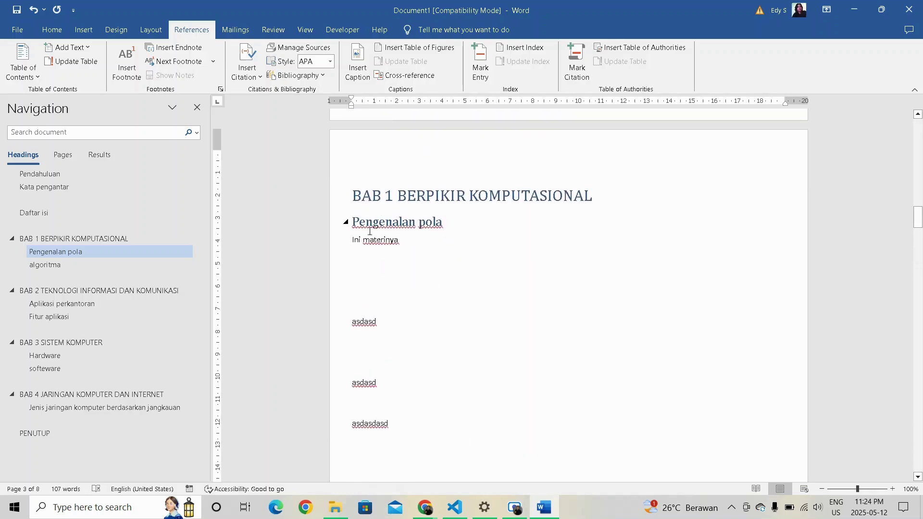
{"action": "left_click_drag", "start_coordinate": [360, 247], "coordinate": [434, 441]}
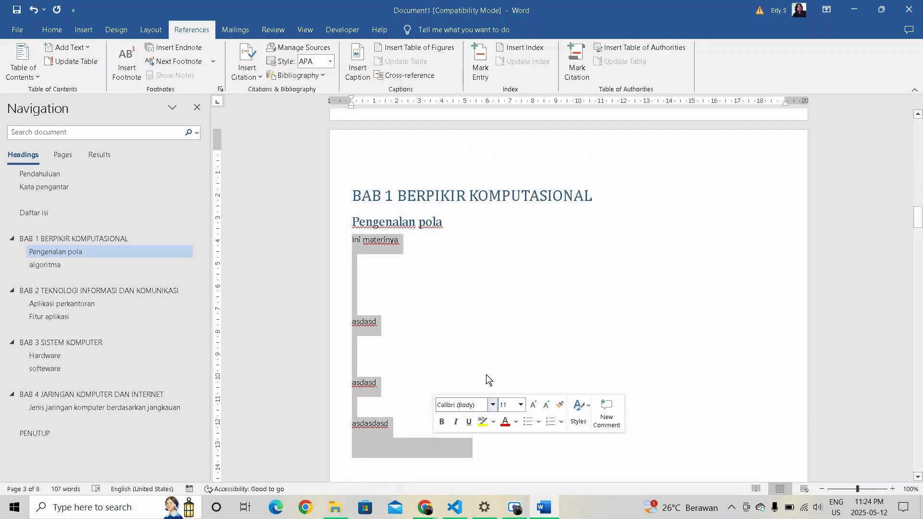
Add the sample lines "ini contoh" and "aksjdhkahdkasd" below the algoritma heading.
{"action": "scroll", "coordinate": [487, 380], "scroll_direction": "down", "scroll_amount": 3}
{"action": "scroll", "coordinate": [491, 356], "scroll_direction": "down", "scroll_amount": 20}
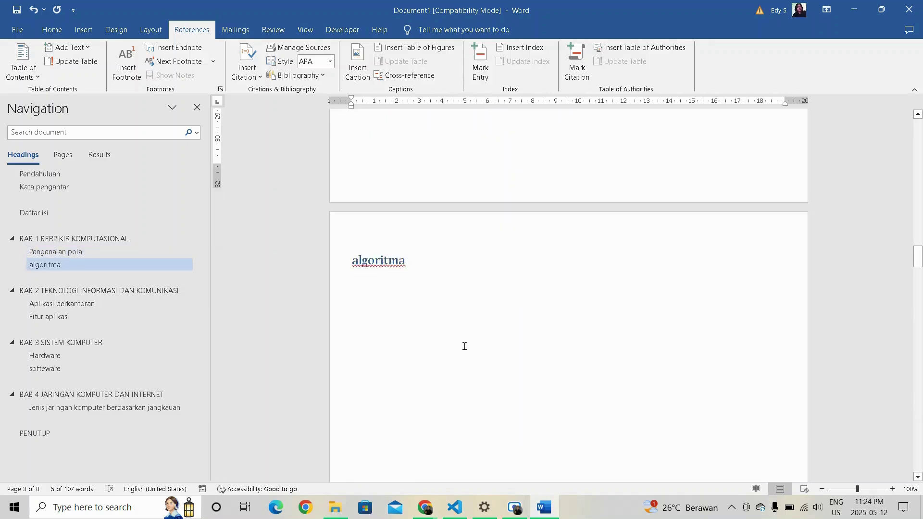
{"action": "left_click", "coordinate": [399, 299]}
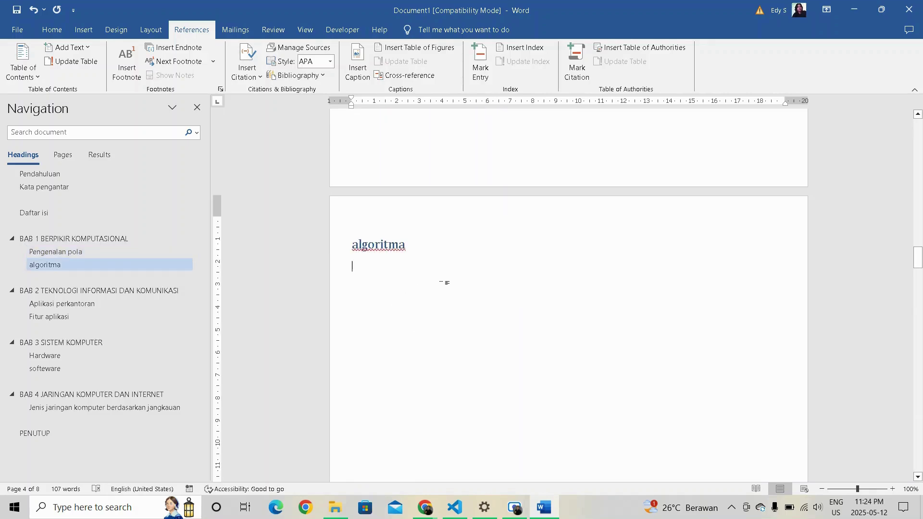
{"action": "type", "text": "ini contoh"}
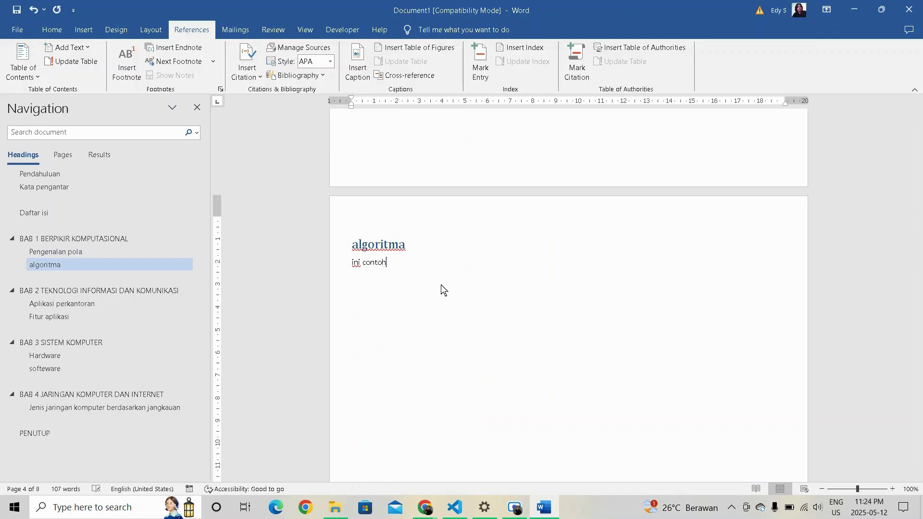
{"action": "key", "text": "Return"}
{"action": "type", "text": "aksjdhkahdkasd"}
Update the entire table of contents under Daftar isi, including its entries and page numbers.
{"action": "scroll", "coordinate": [405, 345], "scroll_direction": "down", "scroll_amount": 1}
{"action": "scroll", "coordinate": [406, 345], "scroll_direction": "down", "scroll_amount": 15}
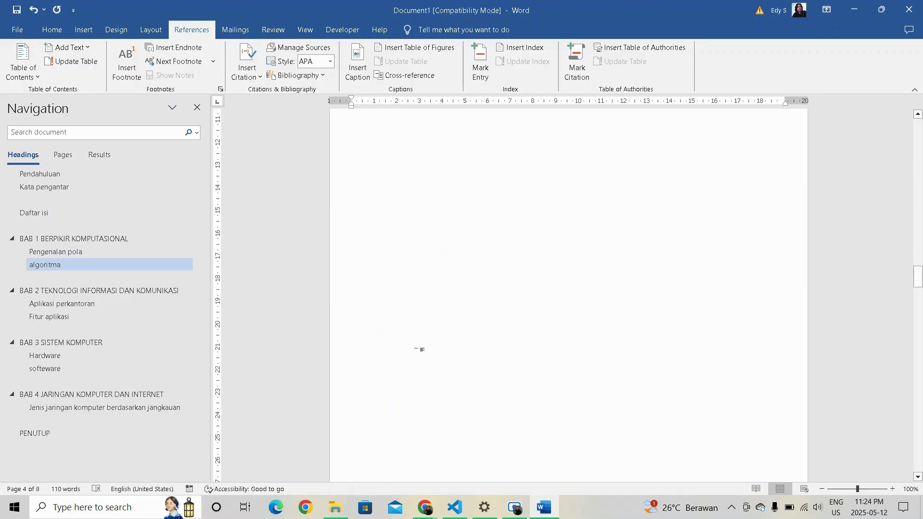
{"action": "scroll", "coordinate": [425, 337], "scroll_direction": "up", "scroll_amount": 20}
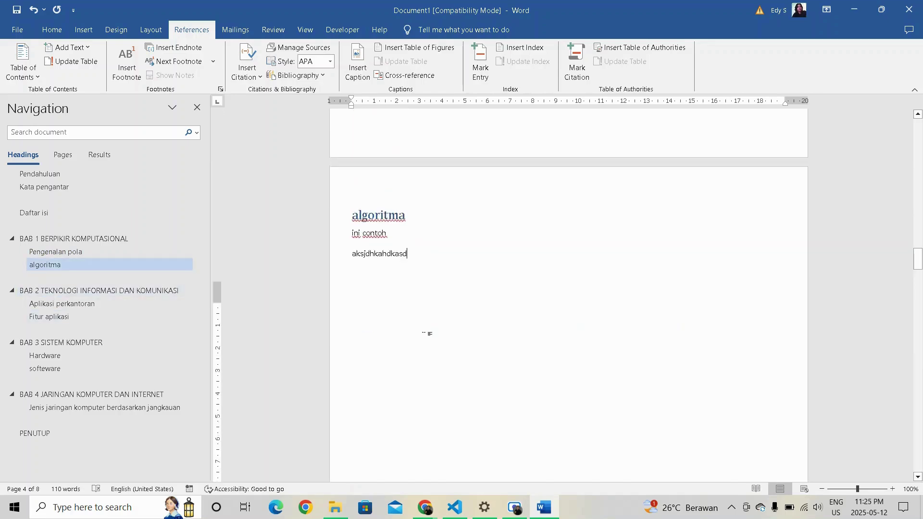
{"action": "scroll", "coordinate": [425, 336], "scroll_direction": "up", "scroll_amount": 8}
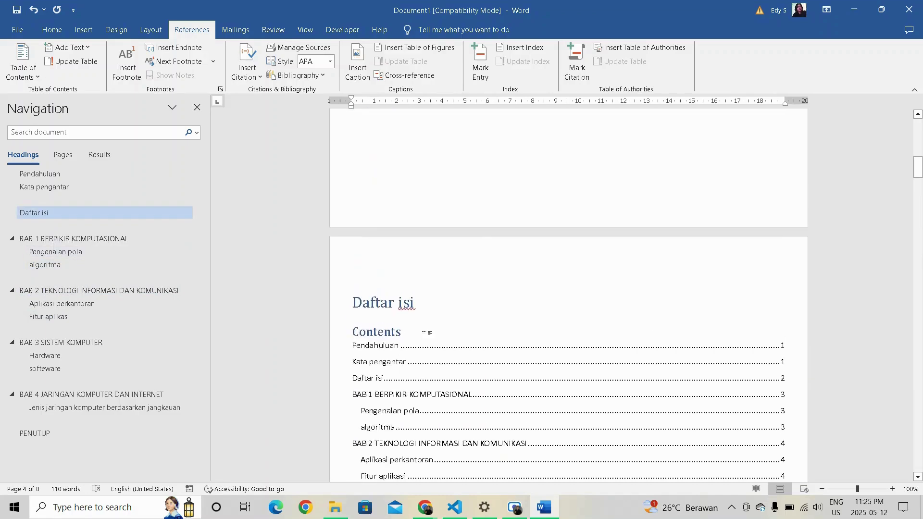
{"action": "scroll", "coordinate": [384, 341], "scroll_direction": "down", "scroll_amount": 8}
{"action": "left_click", "coordinate": [355, 350]}
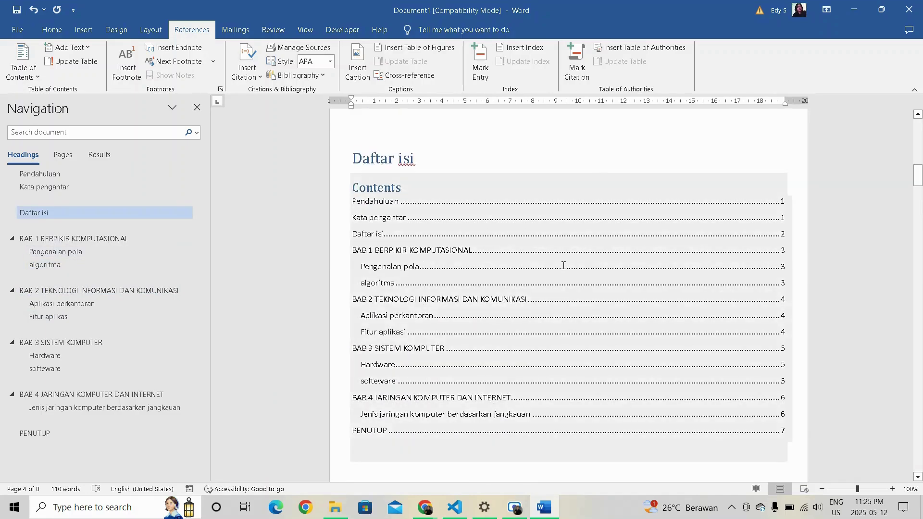
{"action": "left_click", "coordinate": [466, 265]}
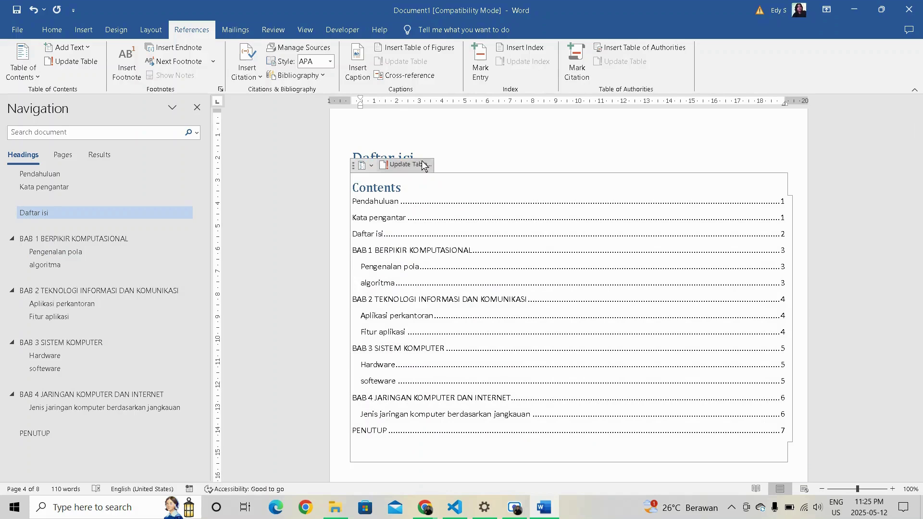
{"action": "left_click", "coordinate": [408, 164]}
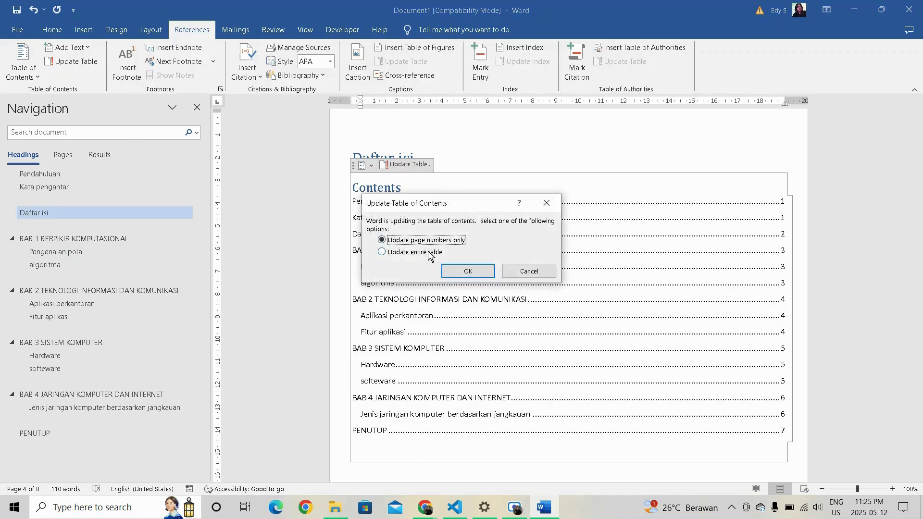
{"action": "left_click", "coordinate": [430, 254]}
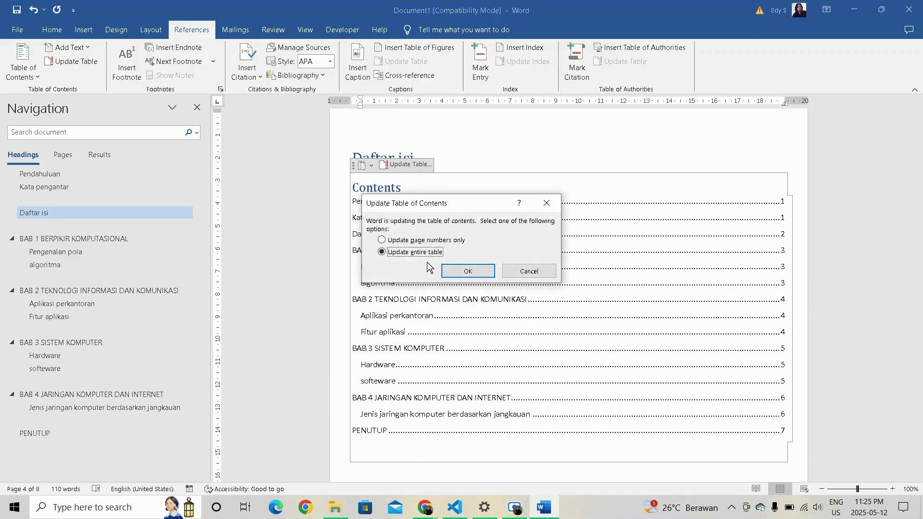
{"action": "left_click", "coordinate": [466, 273]}
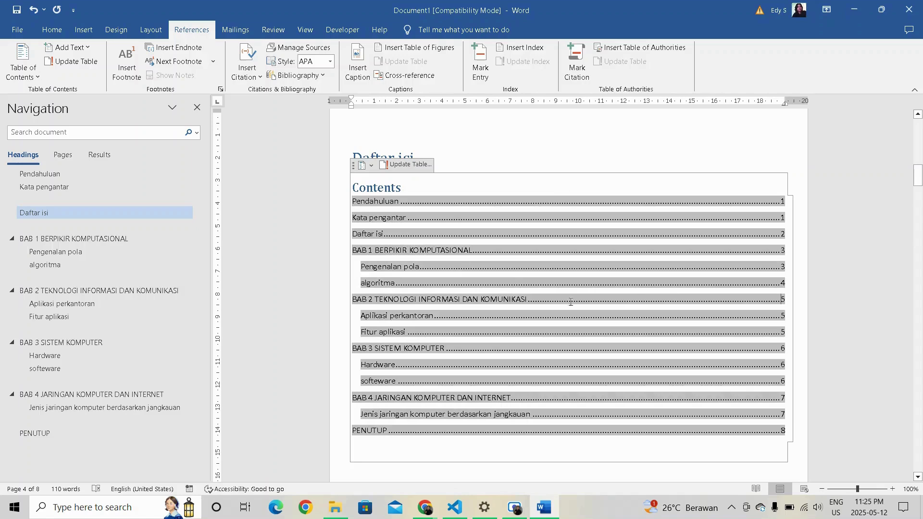
Compare the BAB 1, Pengenalan pola and algoritma entries in the contents with the pages where those headings stand.
{"action": "left_click", "coordinate": [410, 265]}
{"action": "left_click", "coordinate": [405, 249]}
{"action": "left_click", "coordinate": [785, 283]}
{"action": "scroll", "coordinate": [474, 361], "scroll_direction": "down", "scroll_amount": 6}
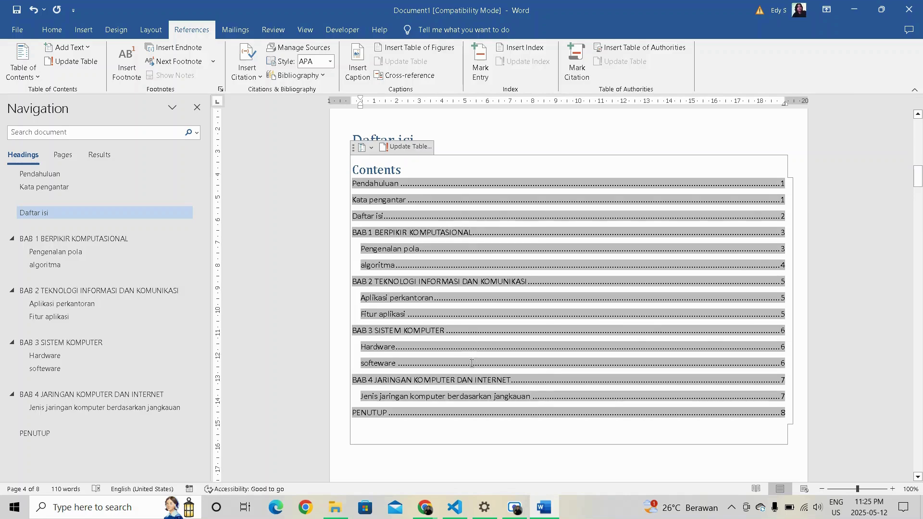
{"action": "scroll", "coordinate": [469, 365], "scroll_direction": "down", "scroll_amount": 15}
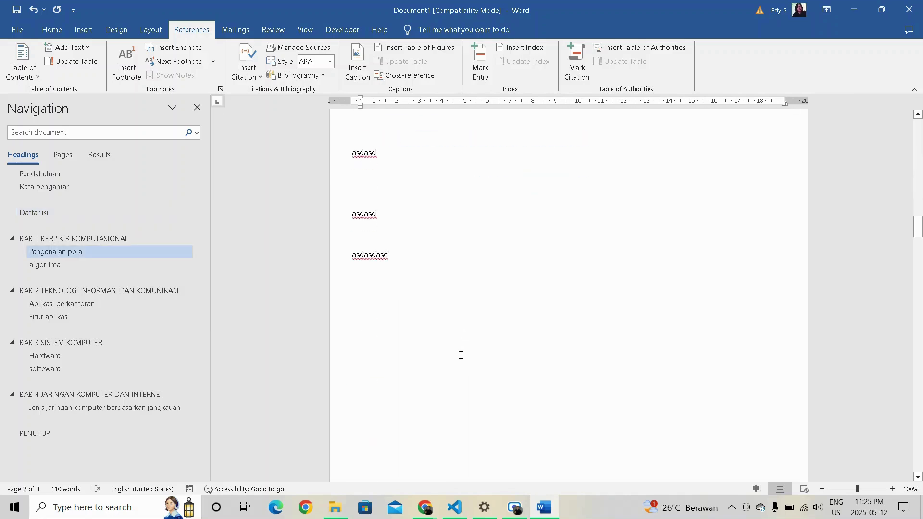
{"action": "scroll", "coordinate": [457, 337], "scroll_direction": "down", "scroll_amount": 3}
{"action": "left_click", "coordinate": [437, 255]}
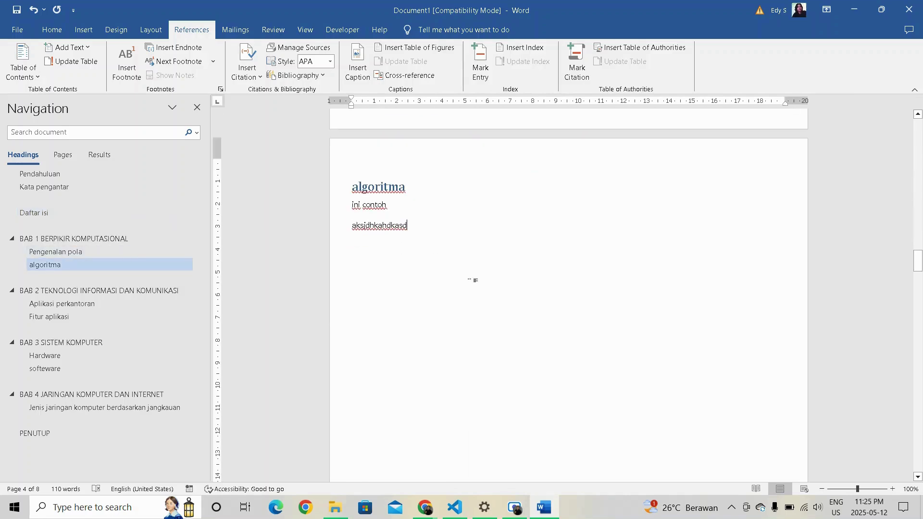
{"action": "scroll", "coordinate": [473, 280], "scroll_direction": "up", "scroll_amount": 10}
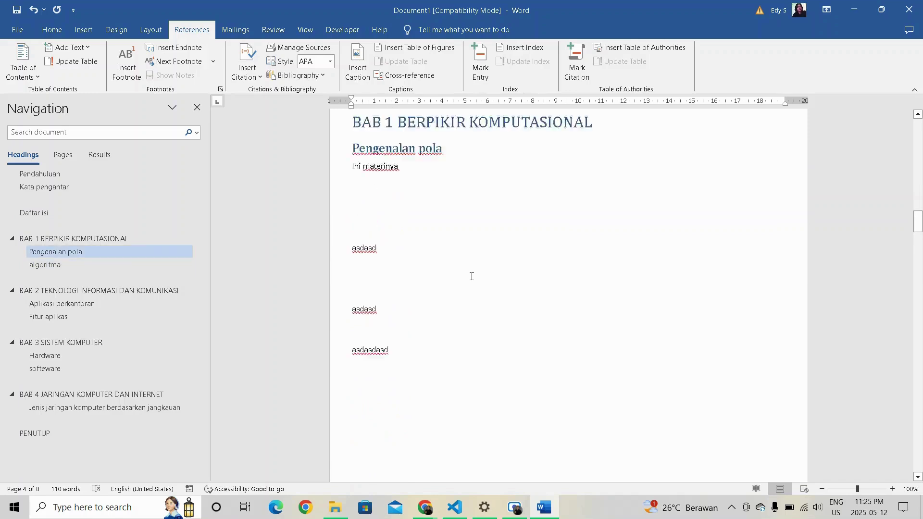
{"action": "scroll", "coordinate": [471, 276], "scroll_direction": "up", "scroll_amount": 8}
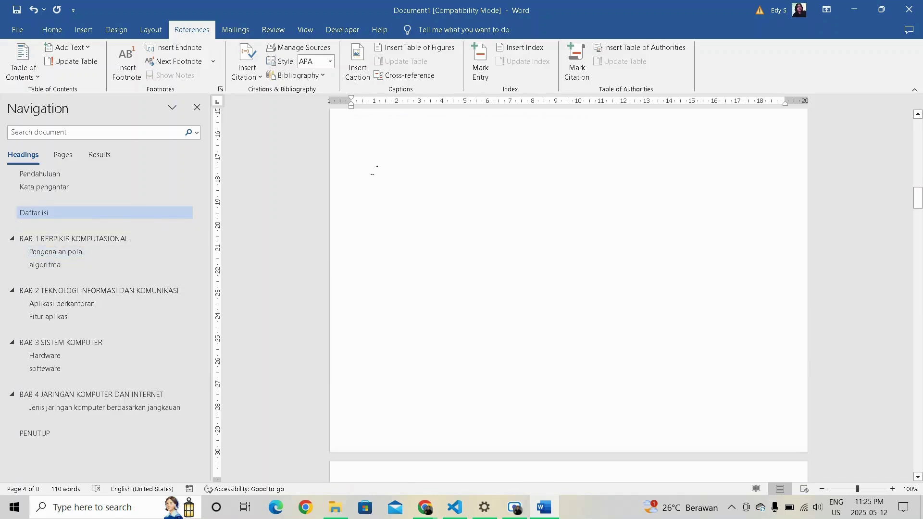
{"action": "scroll", "coordinate": [375, 170], "scroll_direction": "up", "scroll_amount": 1}
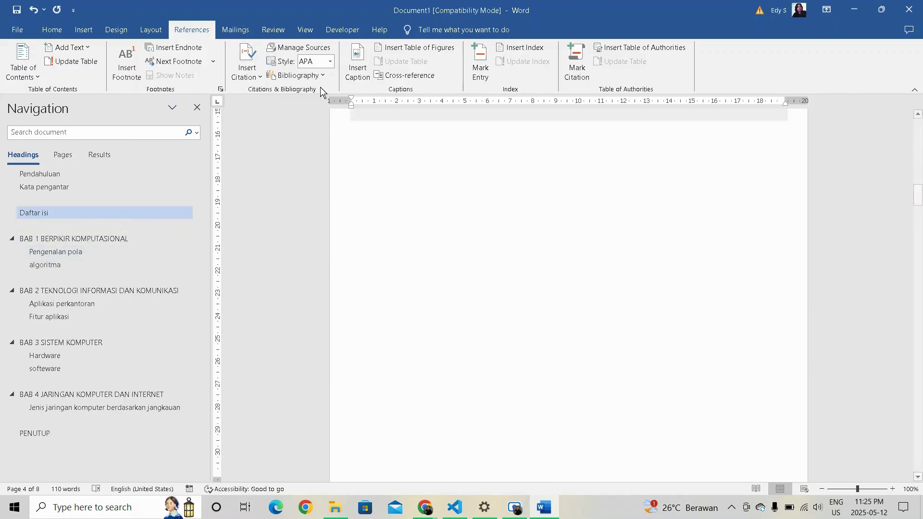
Insert page numbers at the bottom of the pages in the Accent Bar 1 style and leave footer editing.
{"action": "left_click", "coordinate": [68, 29]}
{"action": "left_click", "coordinate": [83, 30]}
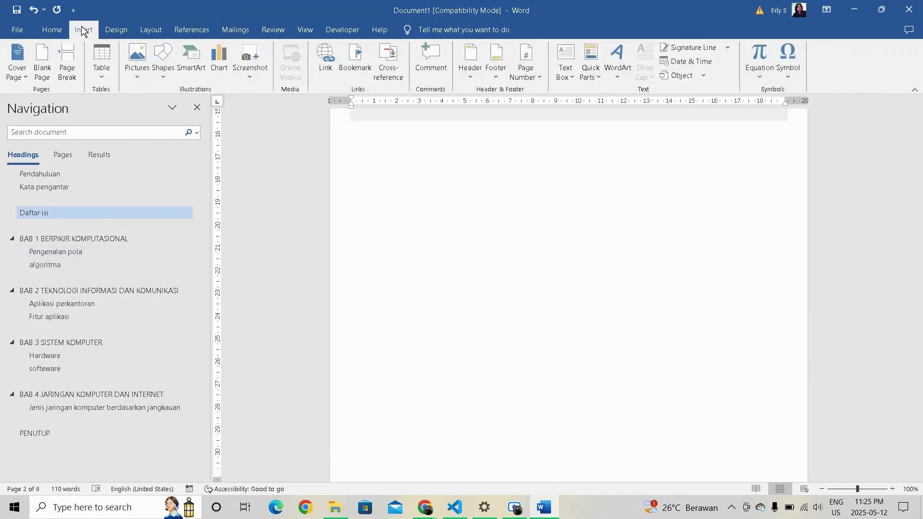
{"action": "left_click", "coordinate": [541, 77]}
{"action": "mouse_move", "coordinate": [571, 100]}
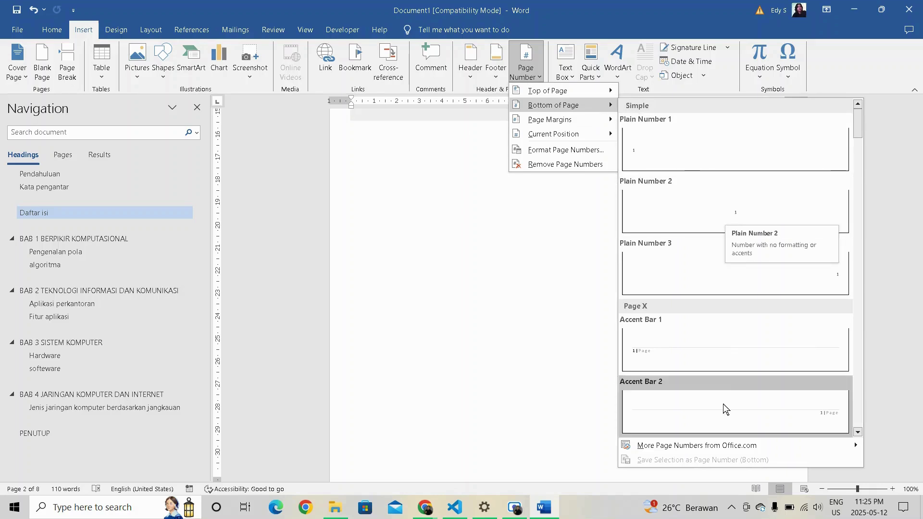
{"action": "left_click", "coordinate": [741, 342]}
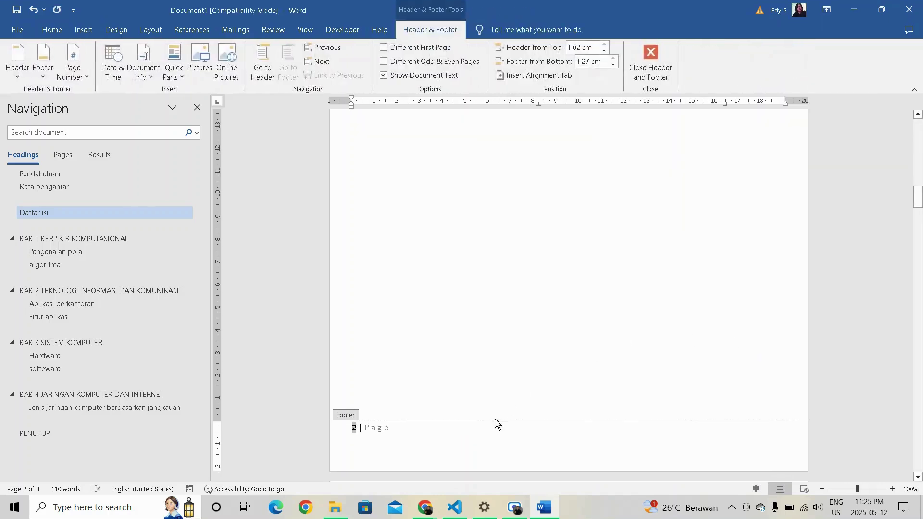
{"action": "scroll", "coordinate": [429, 396], "scroll_direction": "up", "scroll_amount": 4}
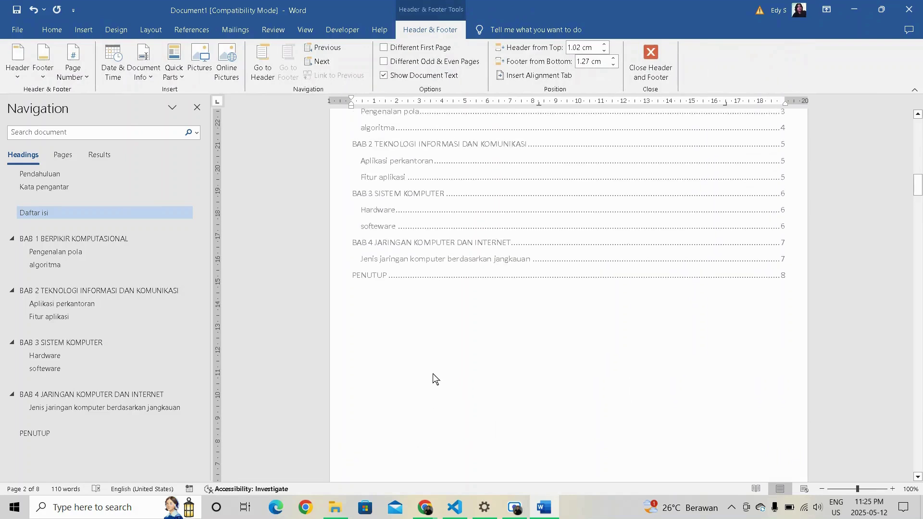
{"action": "double_click", "coordinate": [474, 357]}
Check the footer page numbers on the algoritma and neighbouring chapter pages against the entries in the table of contents.
{"action": "scroll", "coordinate": [472, 363], "scroll_direction": "down", "scroll_amount": 10}
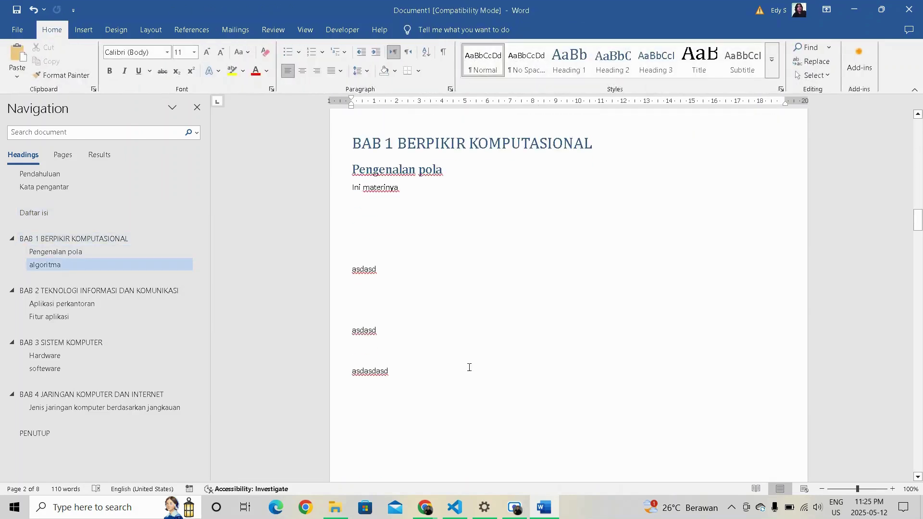
{"action": "scroll", "coordinate": [473, 306], "scroll_direction": "up", "scroll_amount": 10}
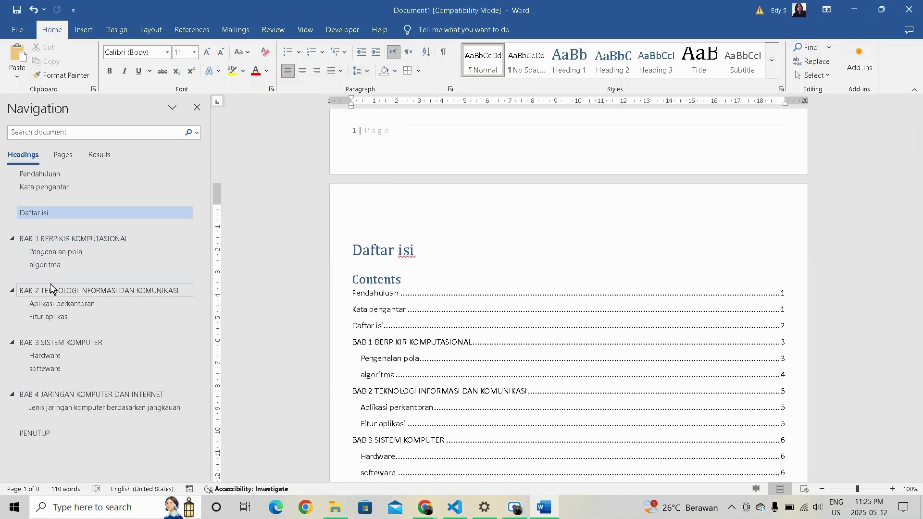
{"action": "left_click", "coordinate": [31, 215]}
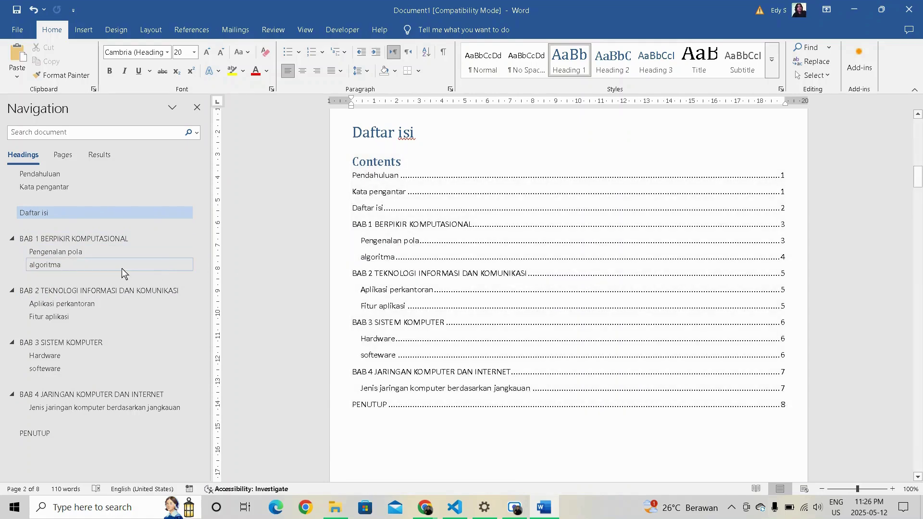
{"action": "left_click", "coordinate": [48, 267]}
{"action": "scroll", "coordinate": [437, 265], "scroll_direction": "up", "scroll_amount": 2}
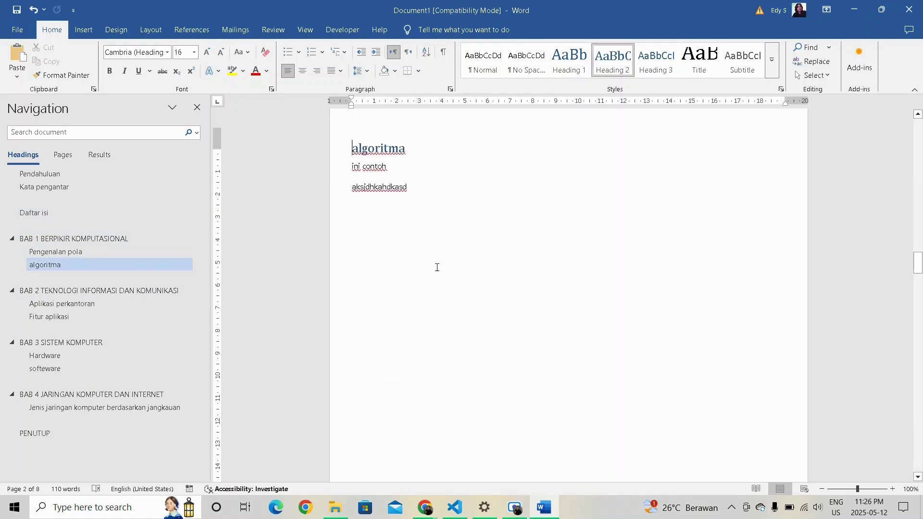
{"action": "scroll", "coordinate": [419, 261], "scroll_direction": "down", "scroll_amount": 20}
{"action": "scroll", "coordinate": [456, 375], "scroll_direction": "down", "scroll_amount": 5}
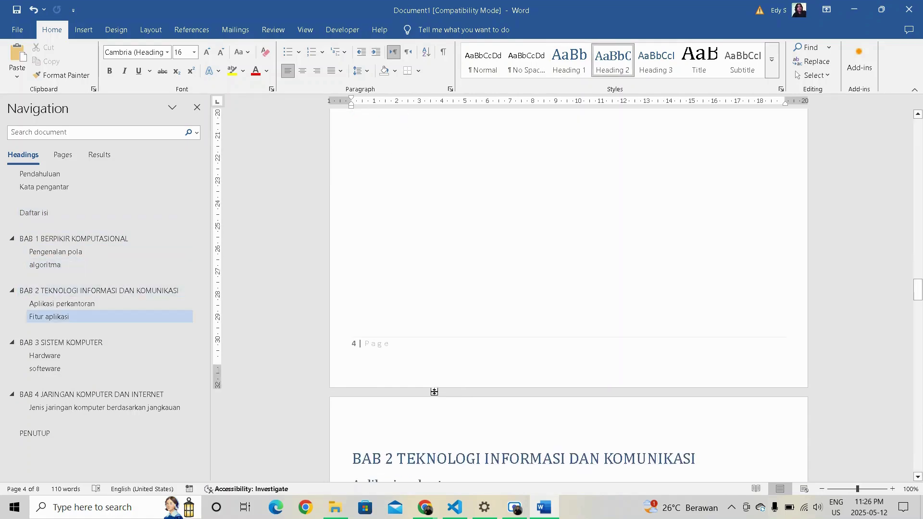
{"action": "left_click", "coordinate": [505, 274]}
{"action": "scroll", "coordinate": [505, 277], "scroll_direction": "up", "scroll_amount": 20}
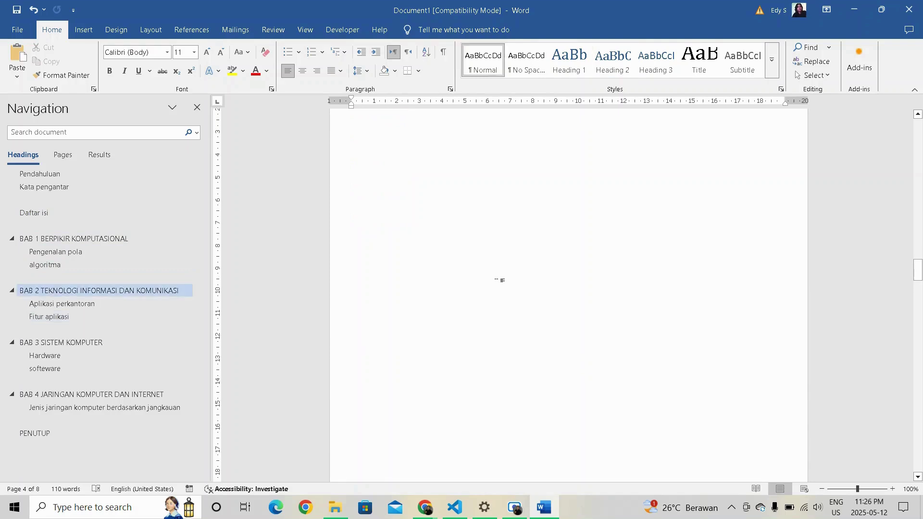
{"action": "scroll", "coordinate": [495, 281], "scroll_direction": "down", "scroll_amount": 8}
{"action": "scroll", "coordinate": [493, 281], "scroll_direction": "up", "scroll_amount": 20}
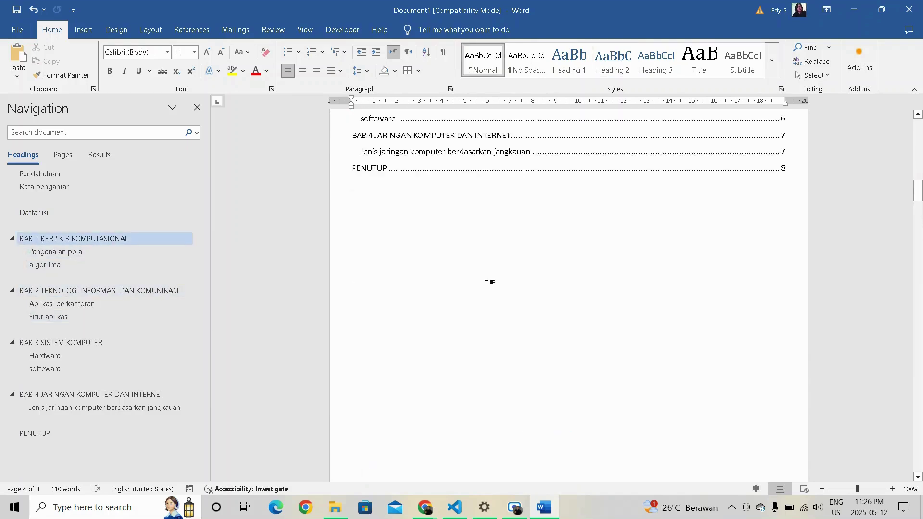
{"action": "left_click", "coordinate": [474, 283]}
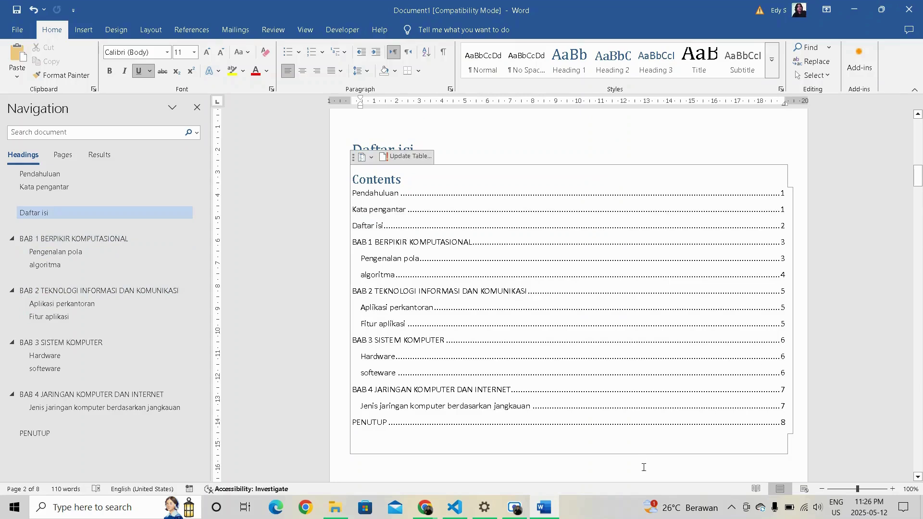
{"action": "left_click_drag", "start_coordinate": [644, 467], "coordinate": [561, 191]}
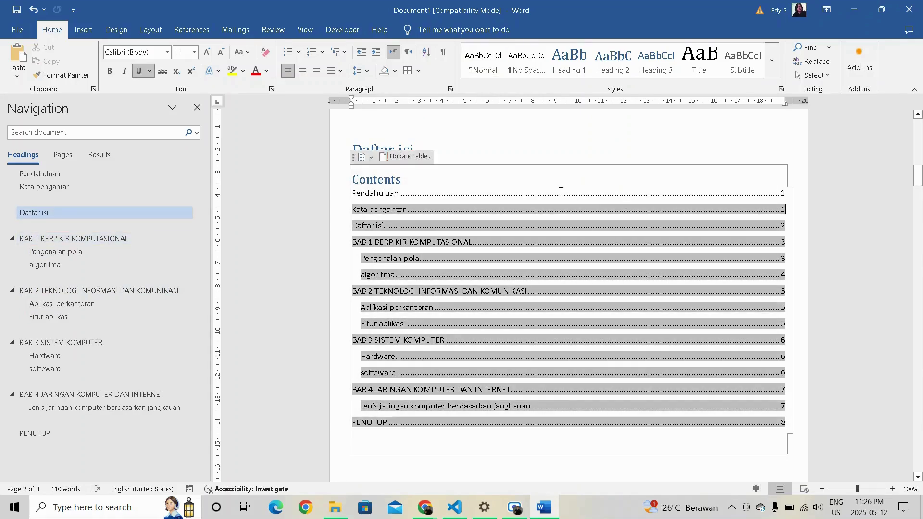
{"action": "left_click", "coordinate": [513, 140]}
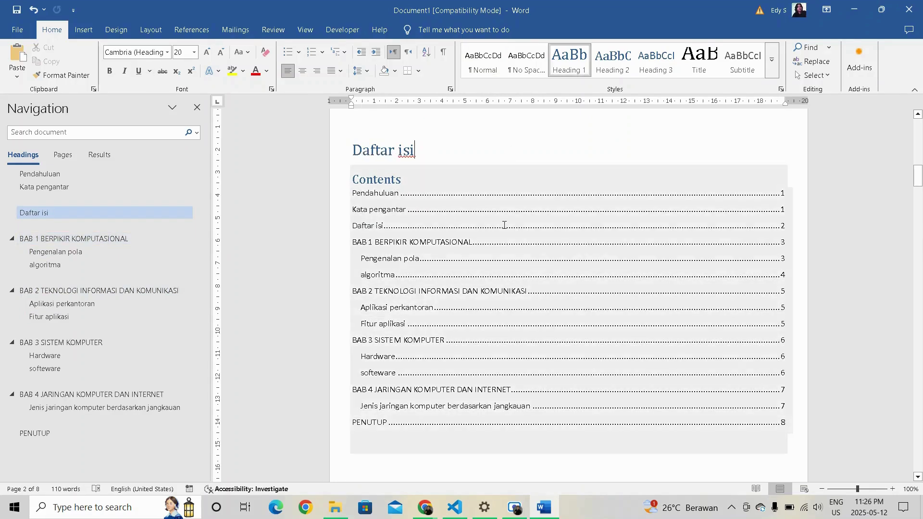